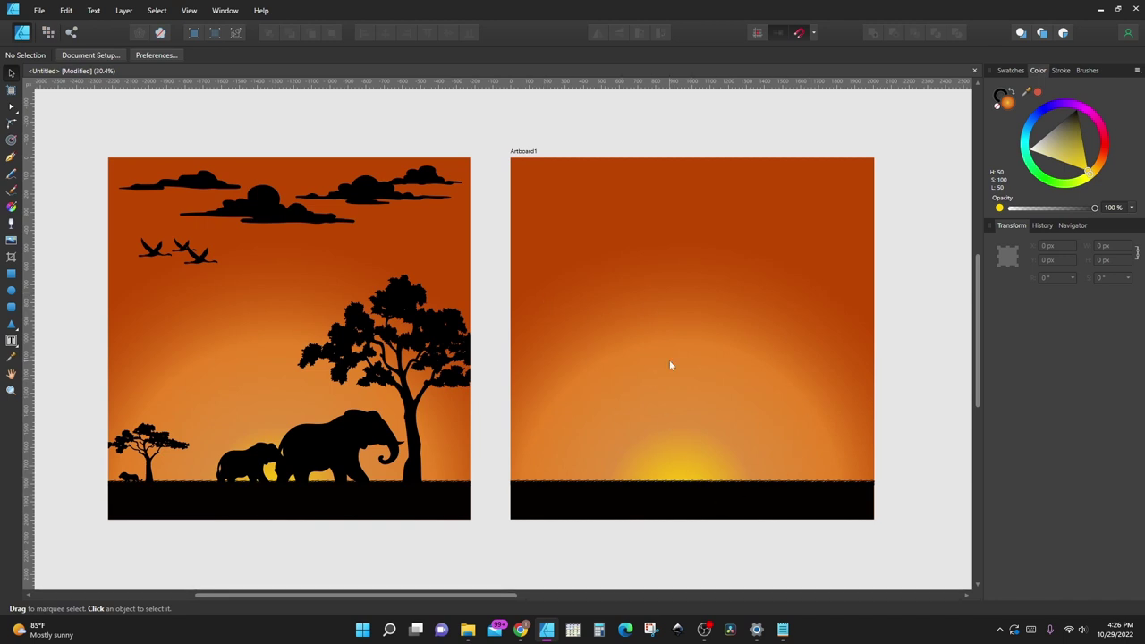
Step: Review the cloud silhouette set on the Vecteezy page and the clouds silhouette file in the affinity folder
key(alt+Tab)
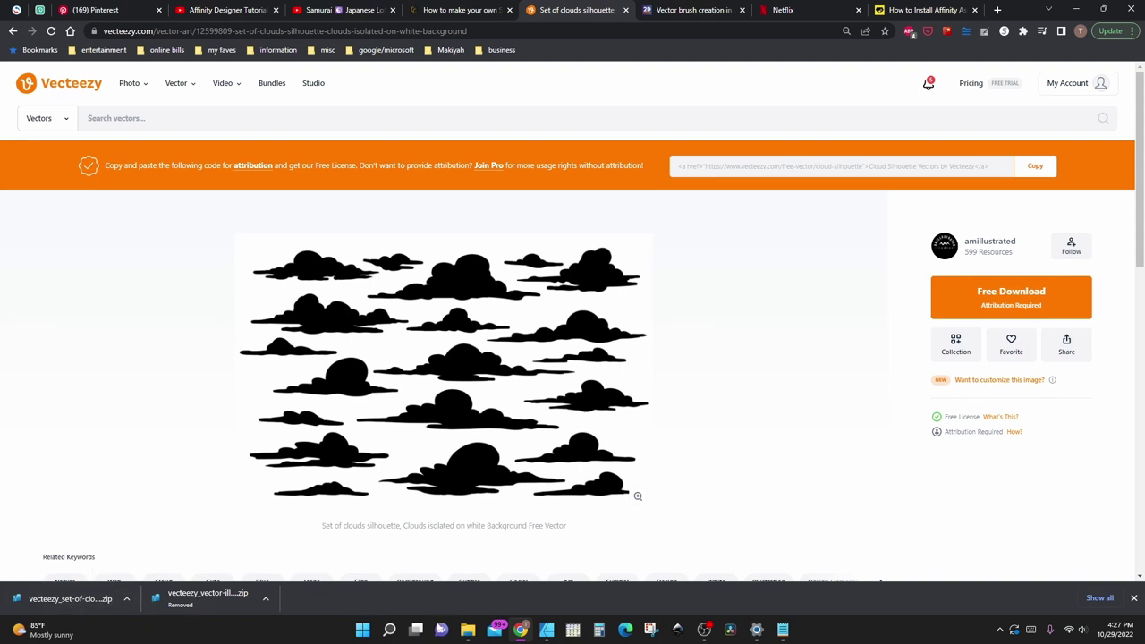
click(464, 630)
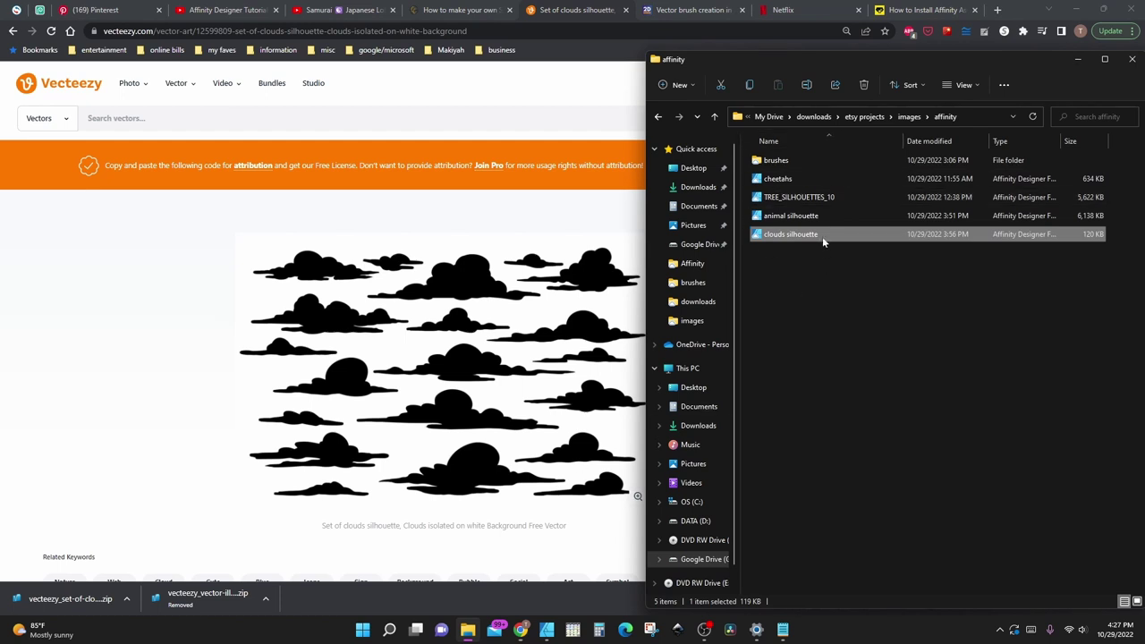
click(545, 631)
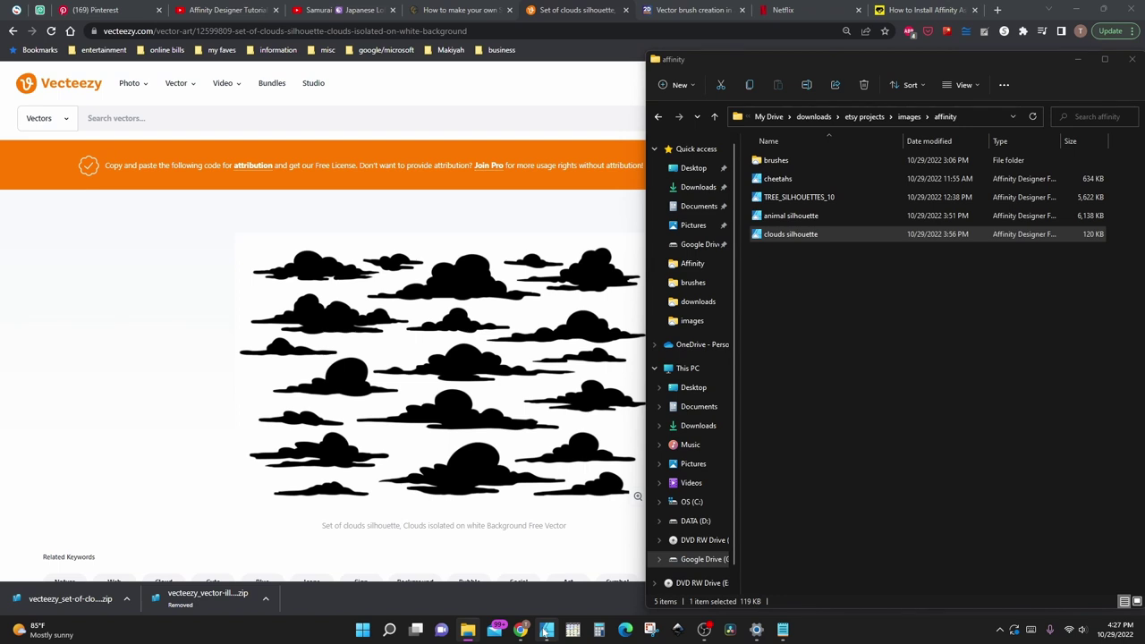
click(547, 630)
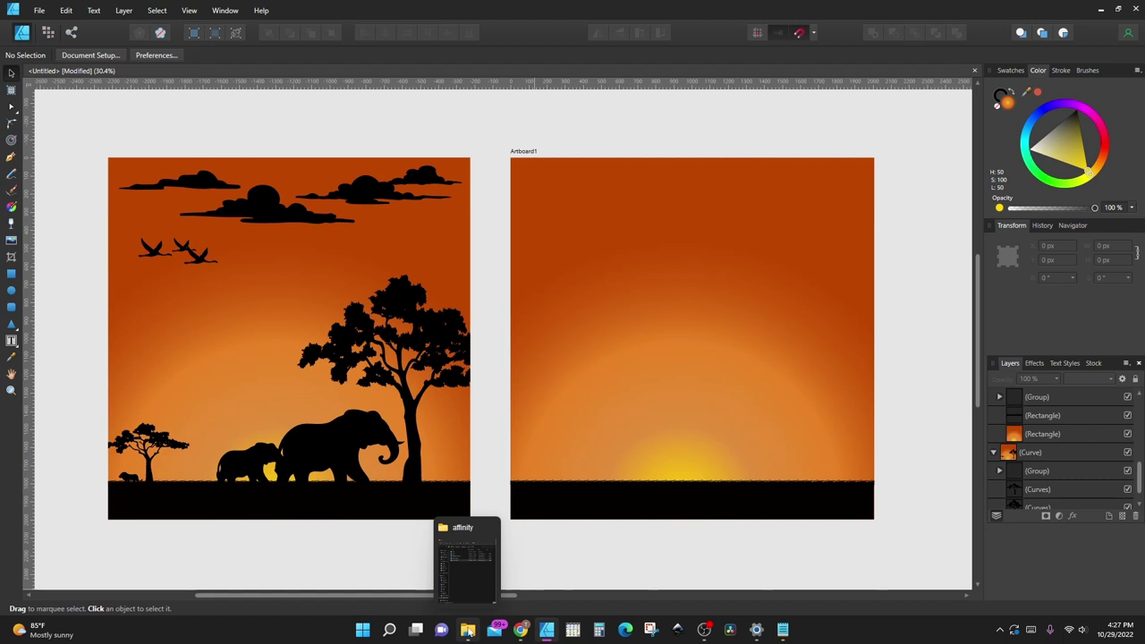
Step: Place the clouds silhouette file from the affinity folder into the sunset document in Affinity Designer
click(466, 630)
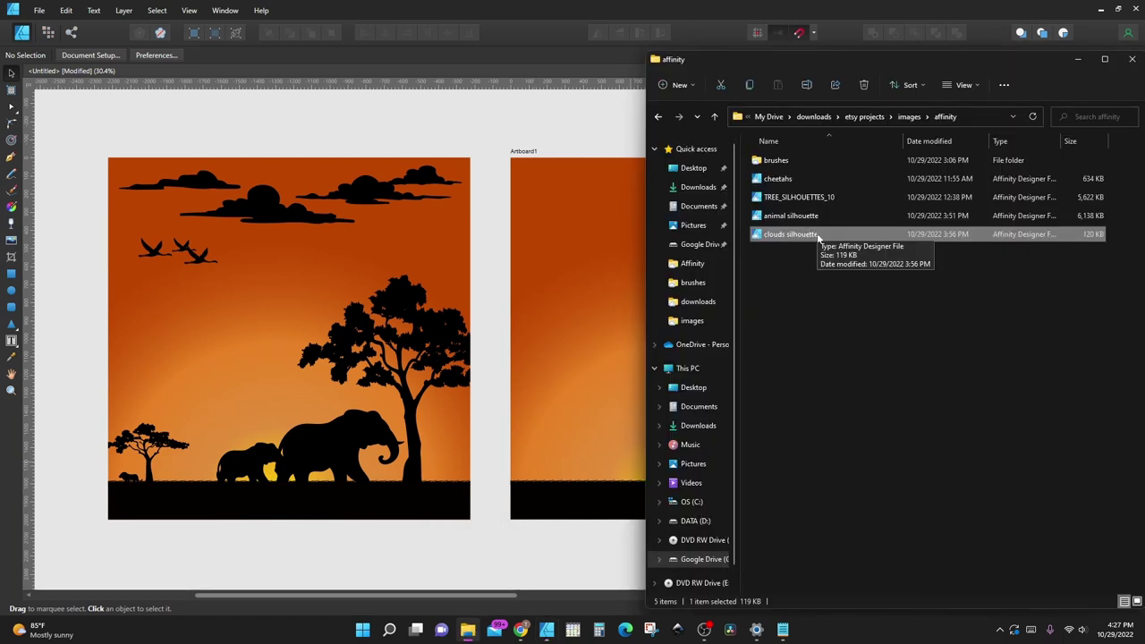
click(563, 282)
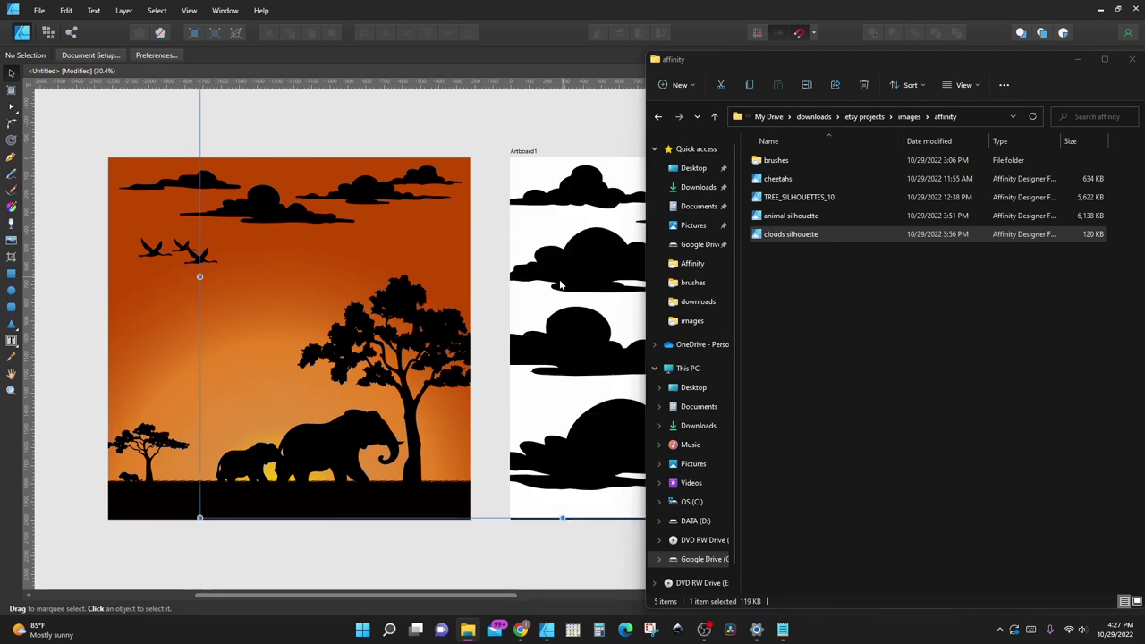
click(1080, 58)
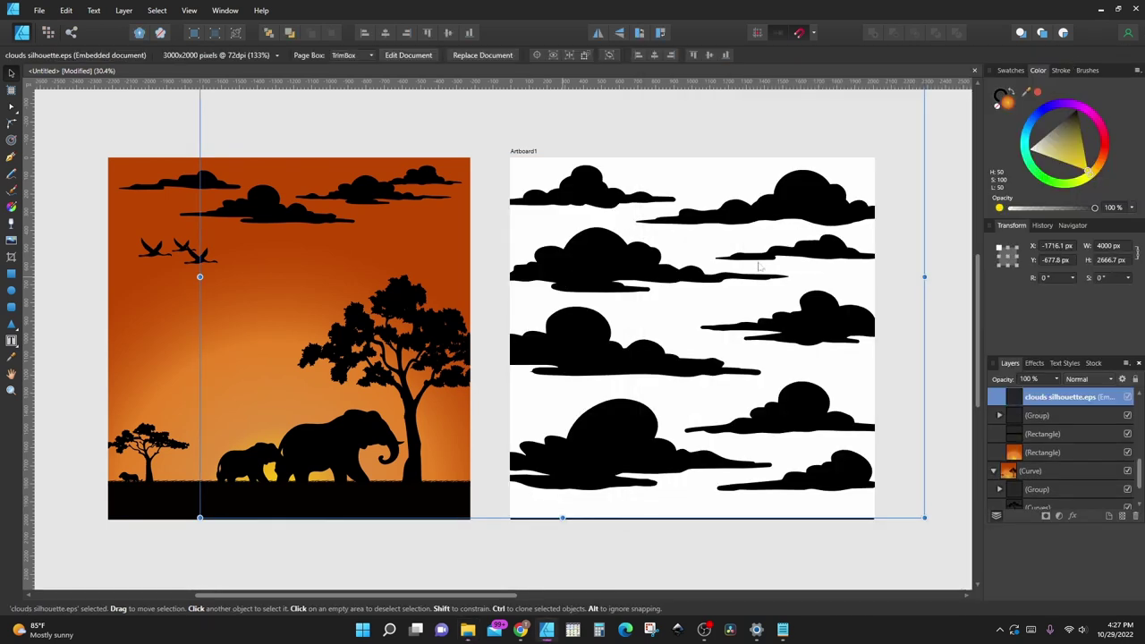
Step: Shrink the placed cloud sheet to about 1768 × 1179 px and move it inside Artboard1 against its left edge
scroll(756, 291, down, 1)
scroll(756, 292, down, 1)
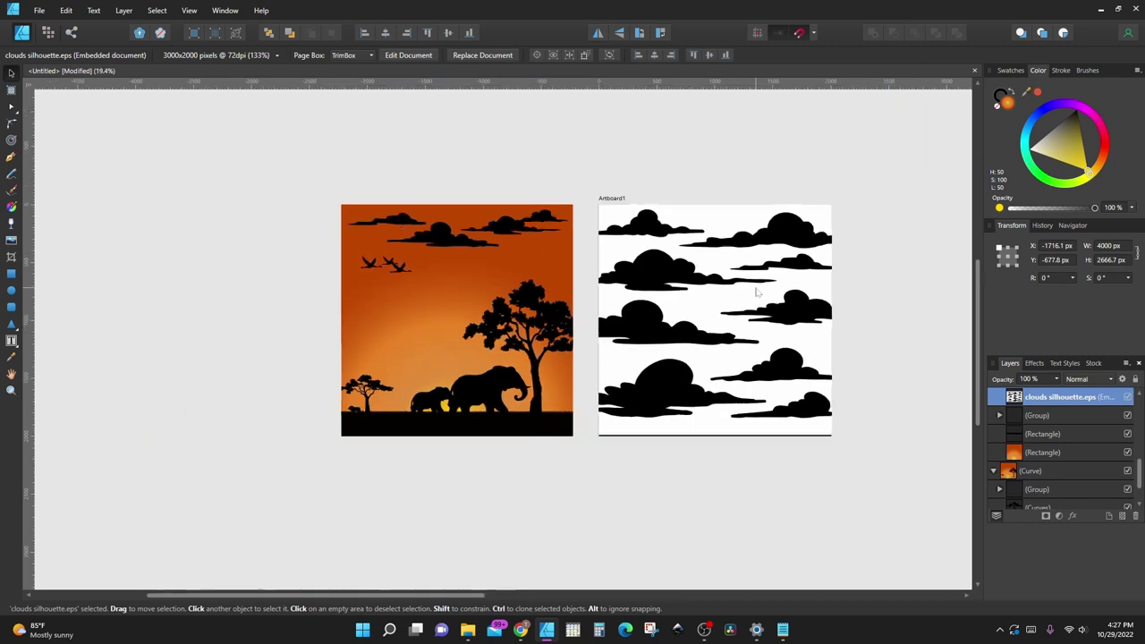
scroll(753, 306, up, 1)
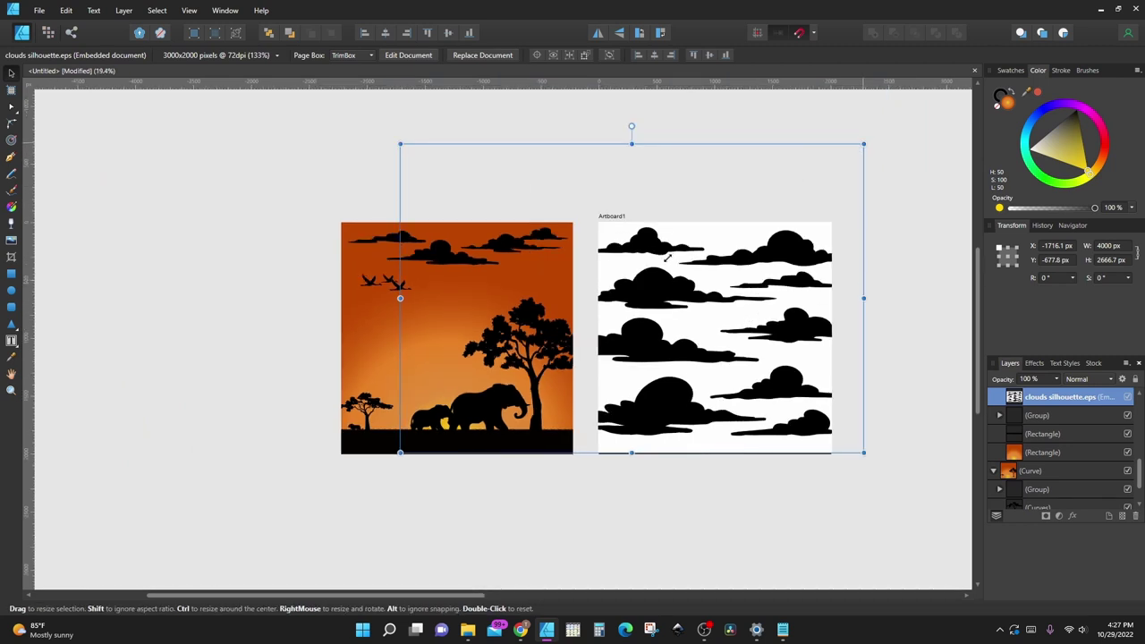
drag(667, 258, 785, 170)
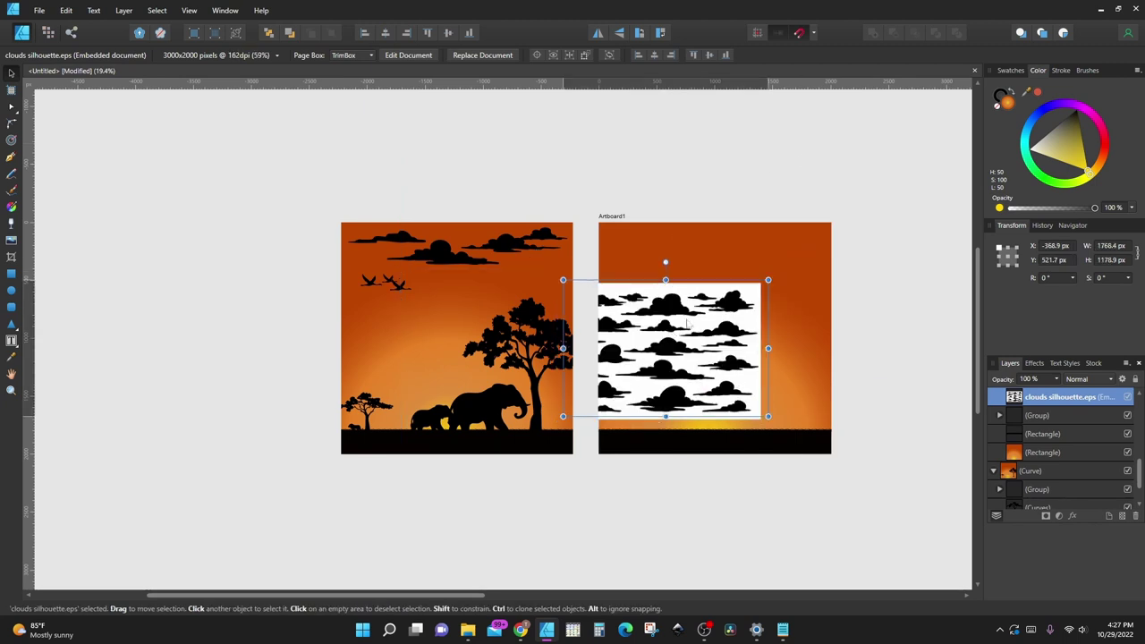
drag(678, 329, 716, 307)
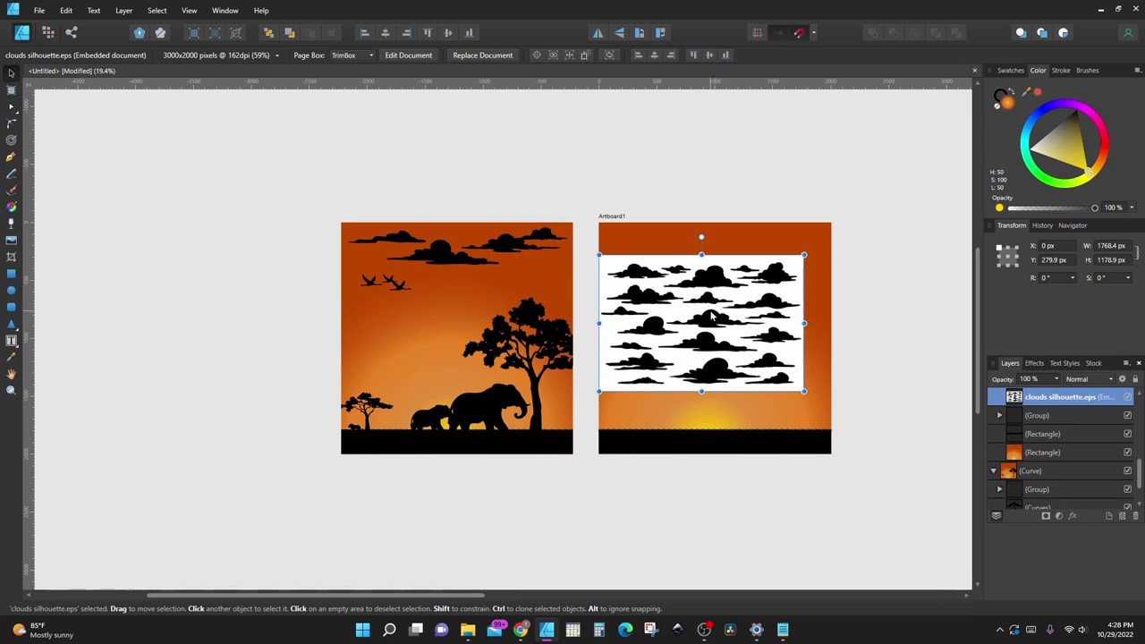
Step: Open the embedded cloud sheet for editing and copy the large cloud at its top centre
scroll(711, 315, up, 1)
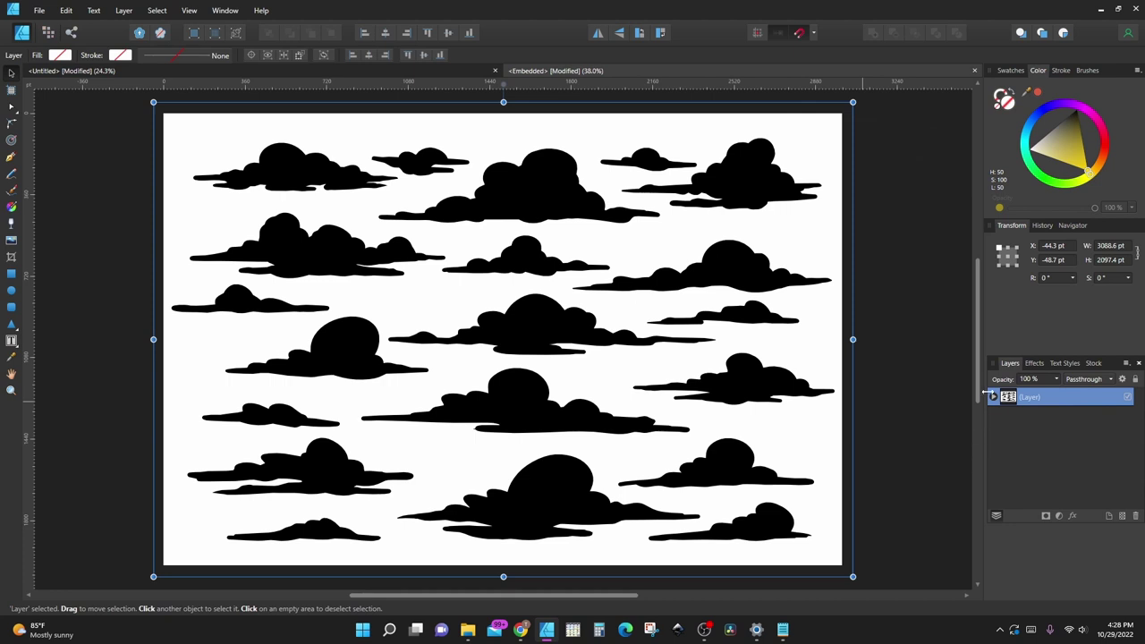
click(993, 397)
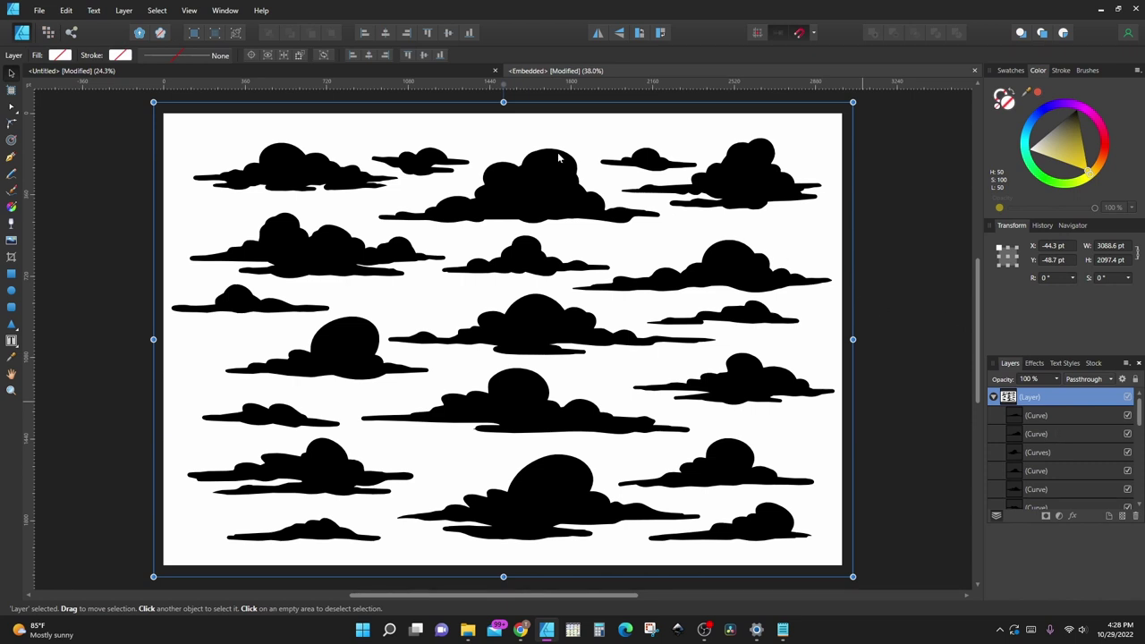
click(520, 198)
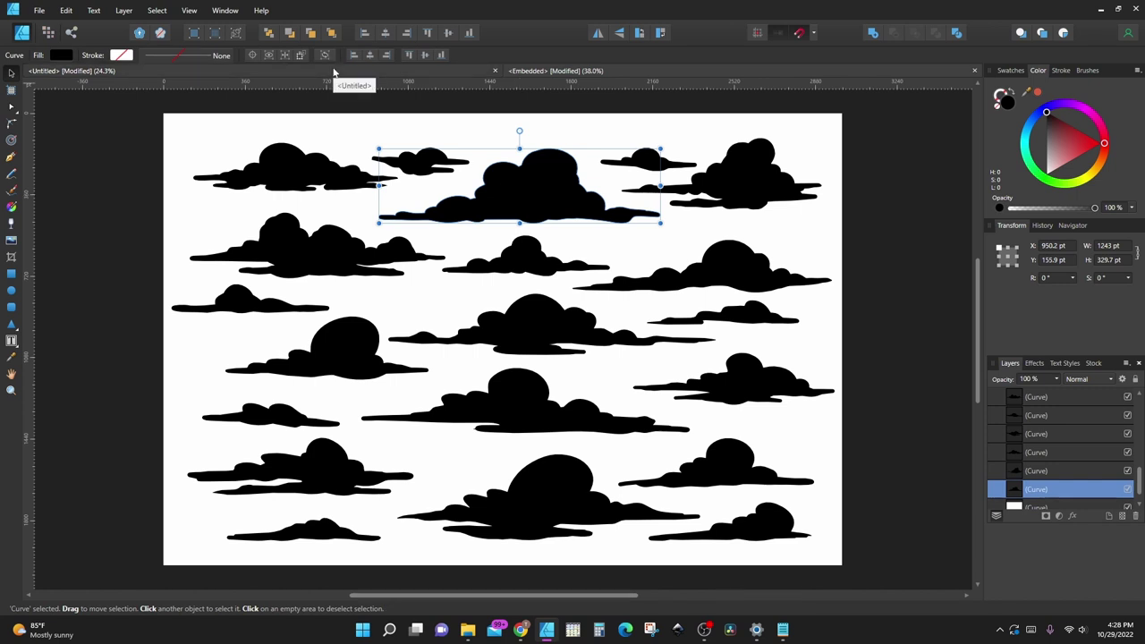
click(334, 73)
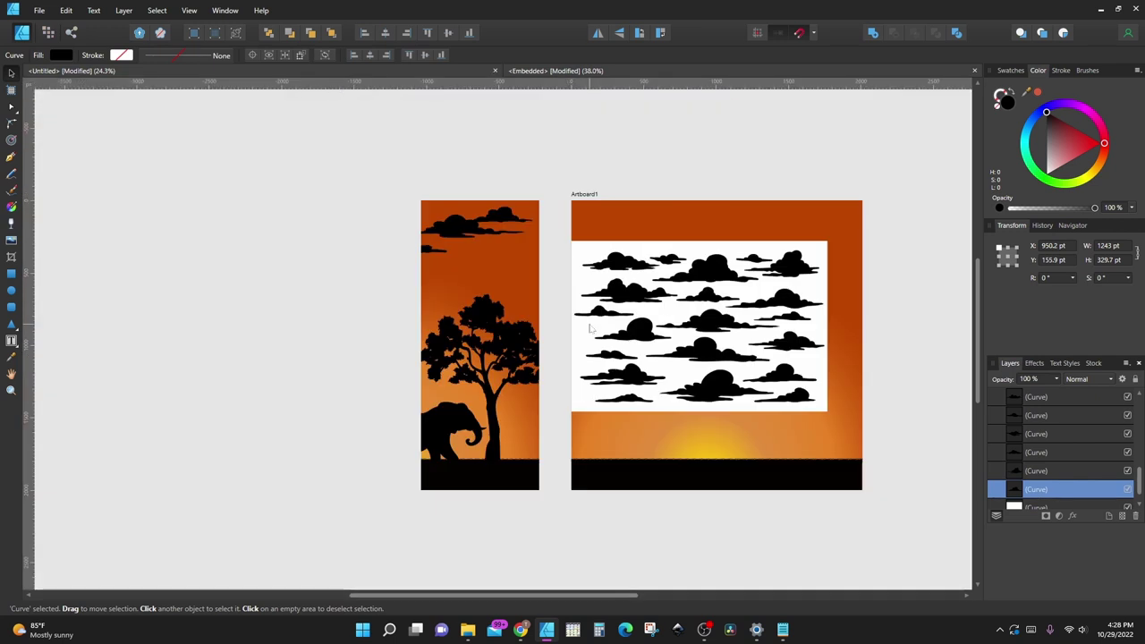
Step: Move the cloud sheet off Artboard1 onto the finished artwork and paste the copied large cloud onto the sunset background
click(639, 322)
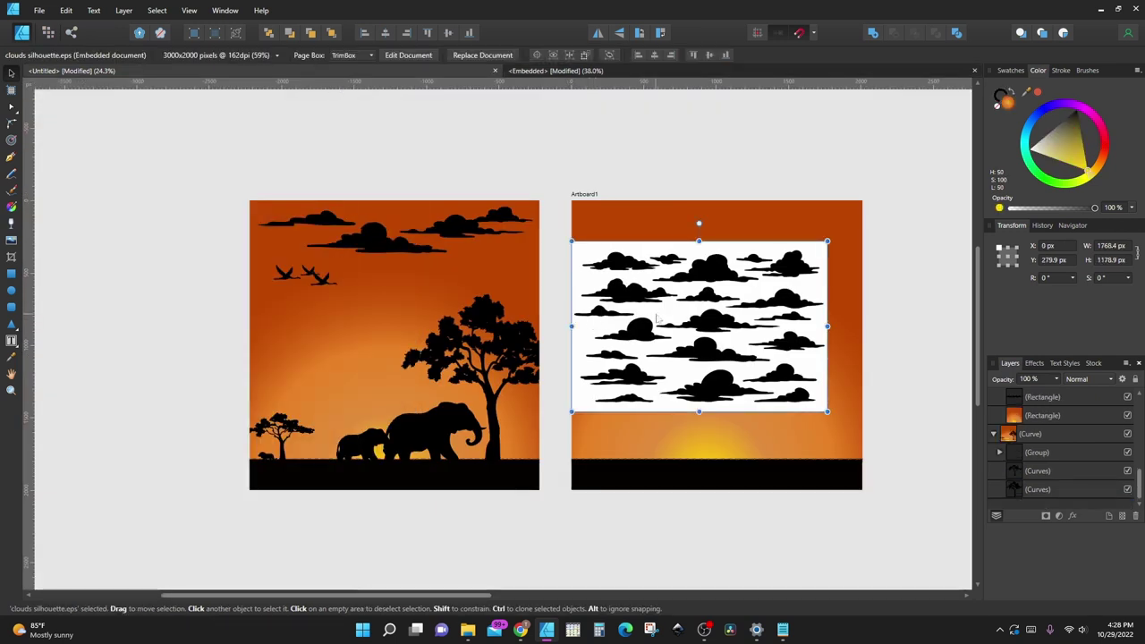
drag(639, 322, 246, 437)
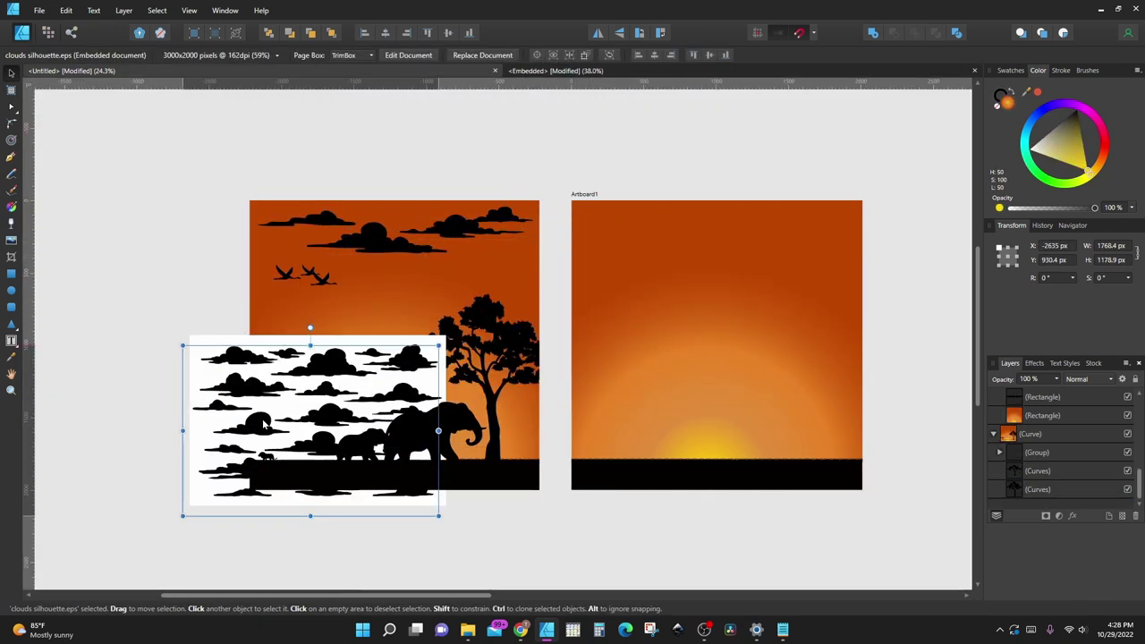
click(704, 266)
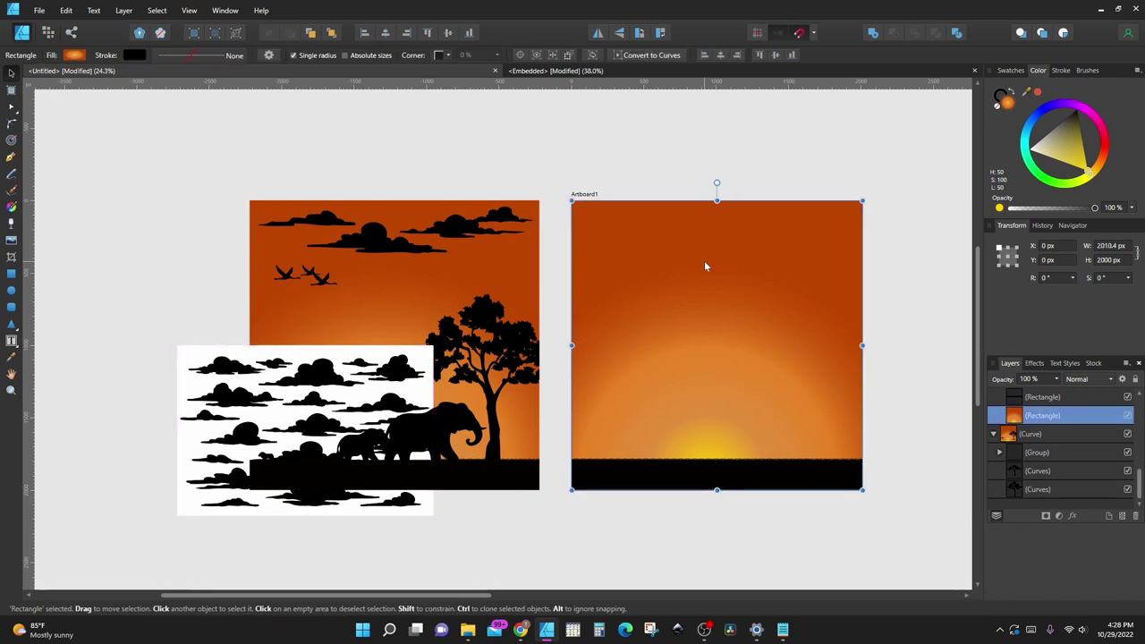
key(ctrl+v)
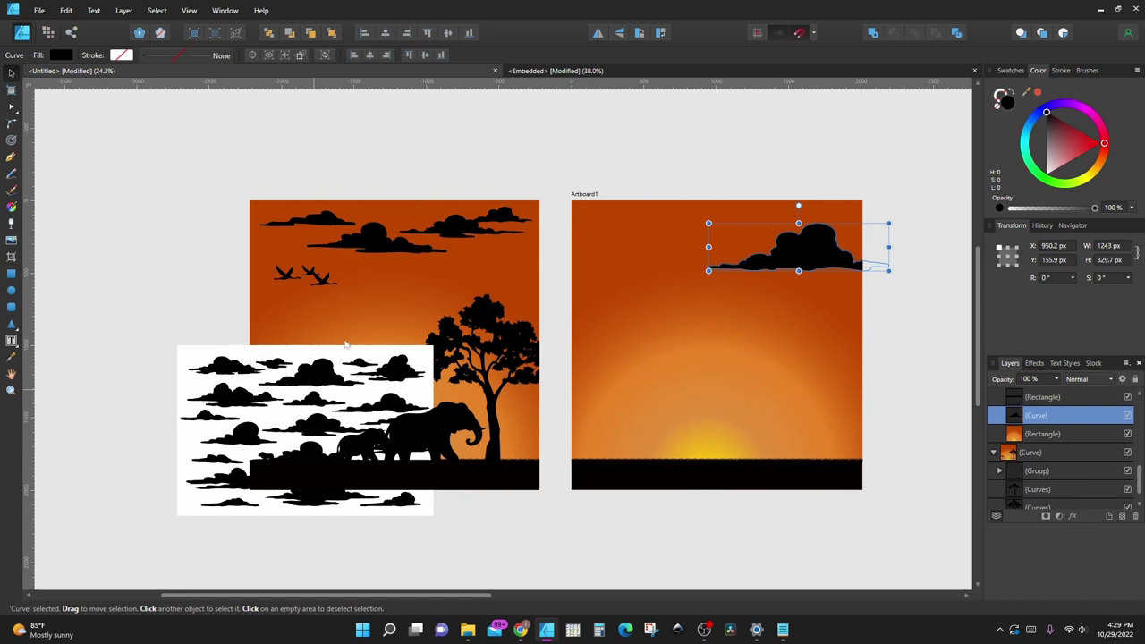
Step: Move the cloud sheet higher over the finished artwork and cut the small cloud beneath the large top-centre cloud from it
drag(284, 455, 378, 337)
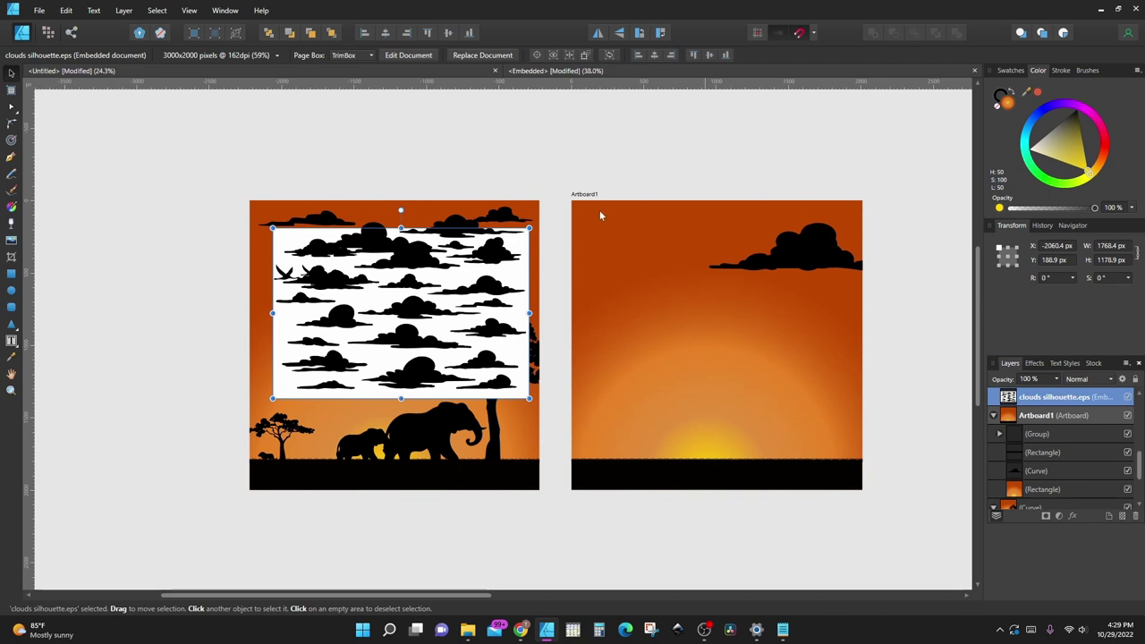
double_click(388, 294)
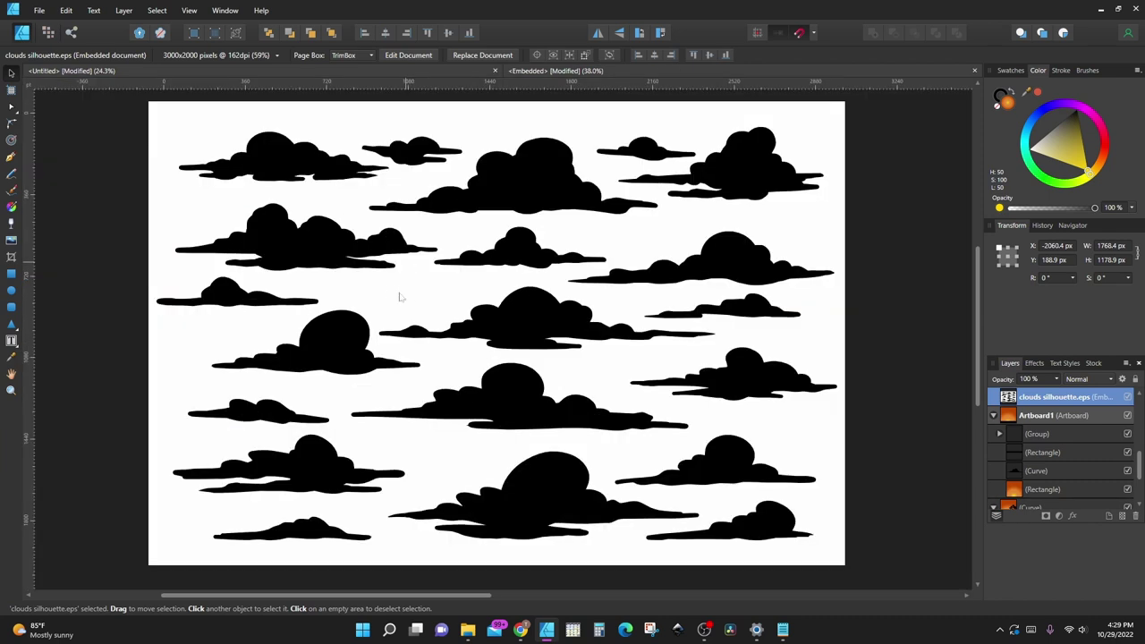
click(514, 257)
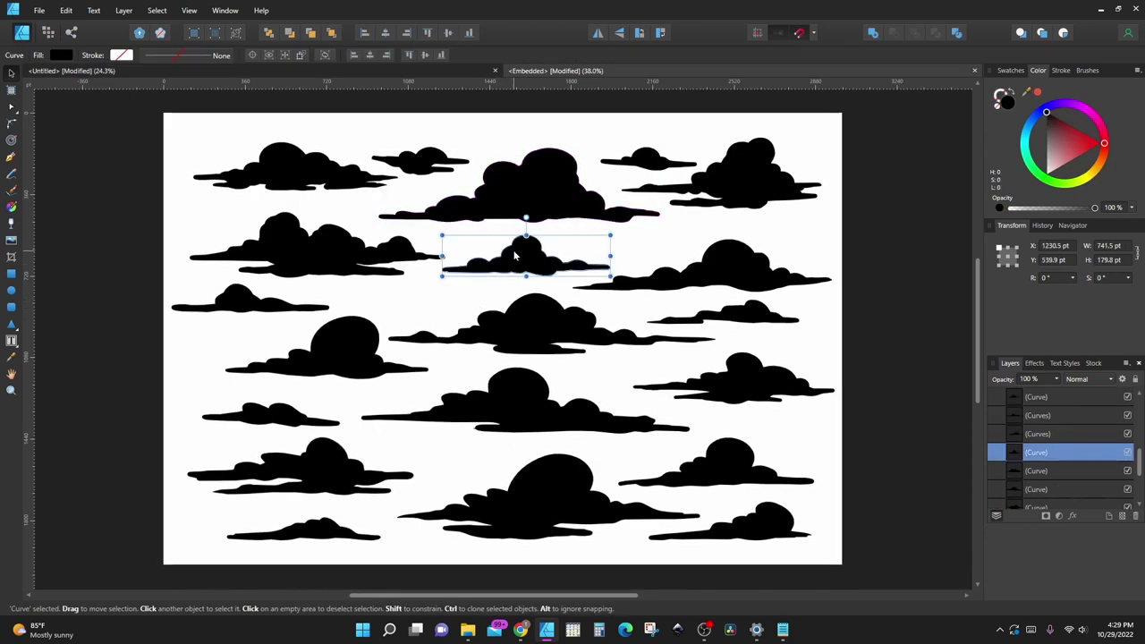
key(Delete)
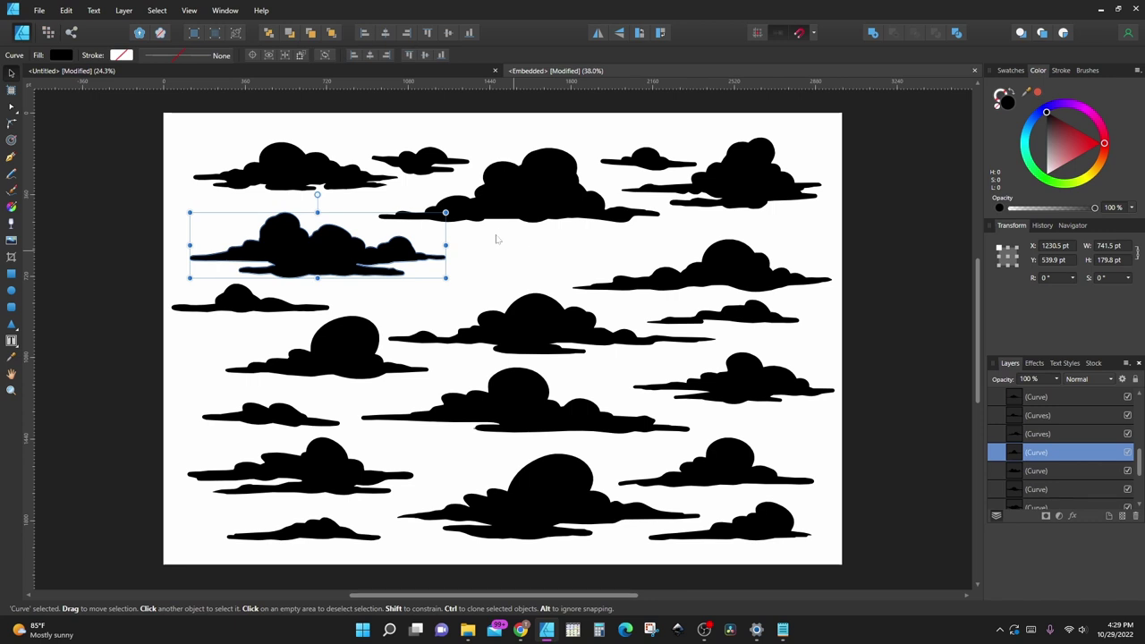
Step: Paste the small cloud onto Artboard1 and position it just below the left half of the large cloud
click(391, 74)
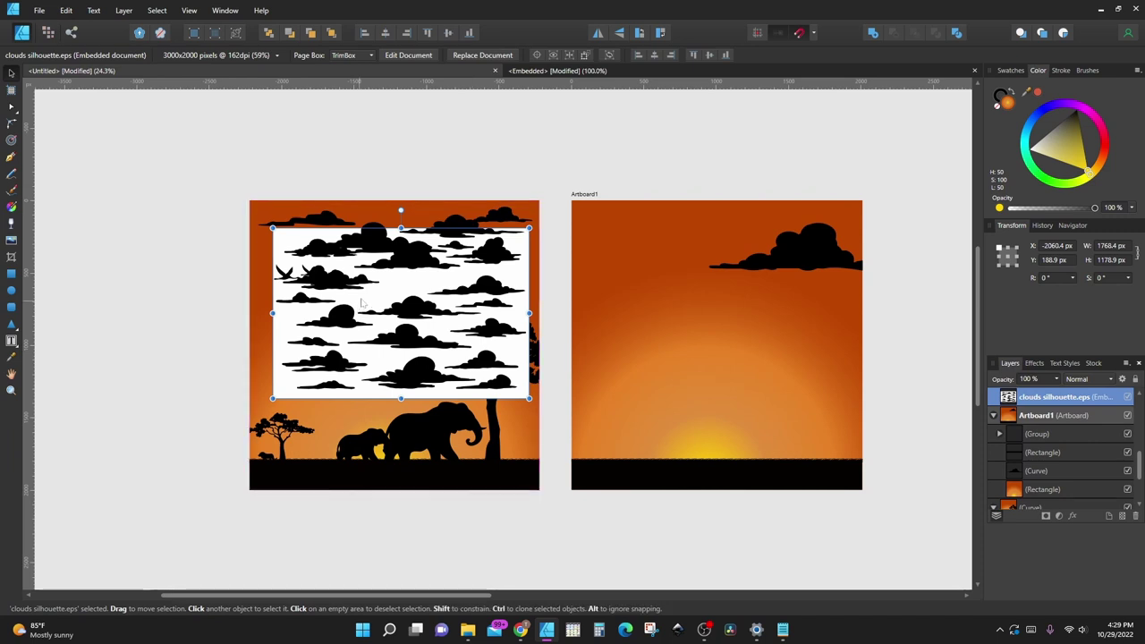
click(659, 299)
key(ctrl+v)
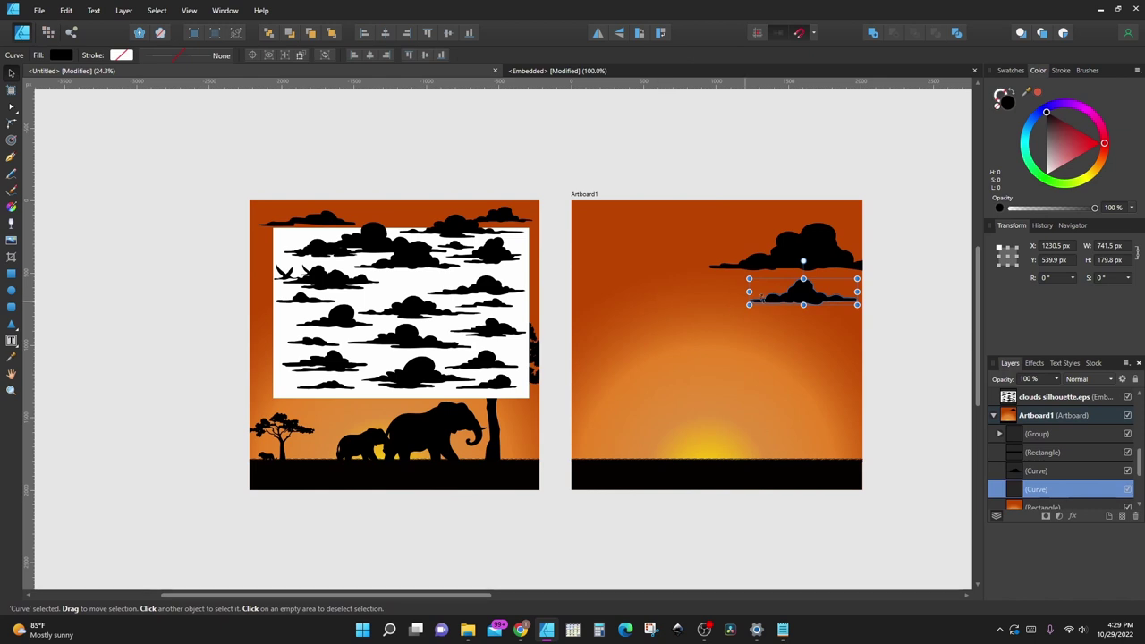
drag(790, 298, 749, 286)
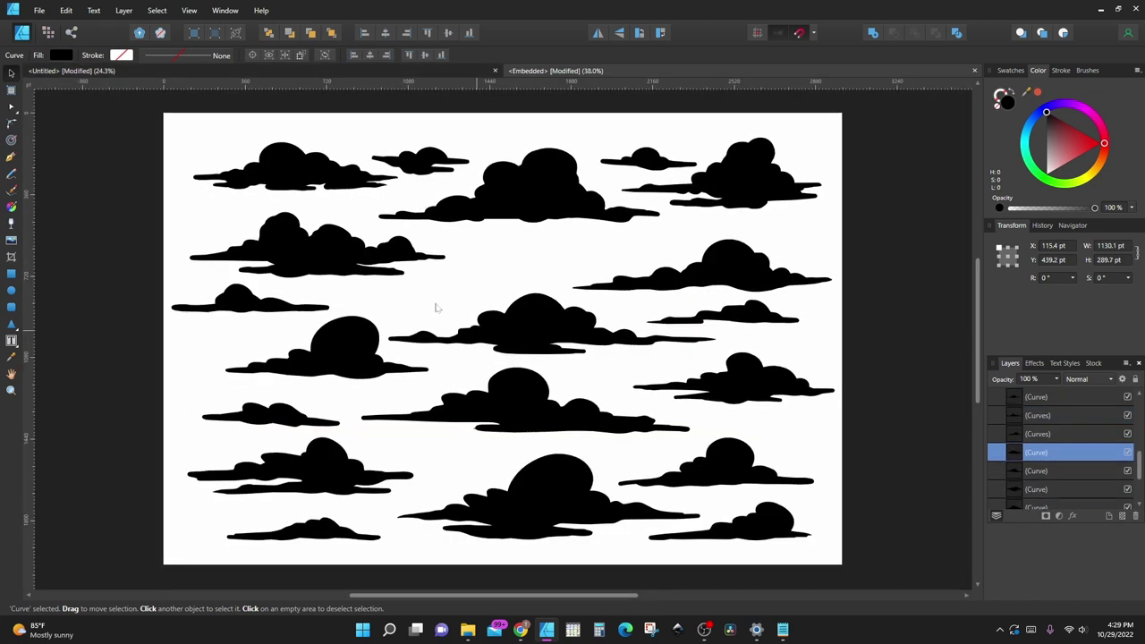
Step: Transfer the wide cloud from the left of the sheet's second row to Artboard1's upper left, and delete the placed cloud sheet
click(317, 258)
key(ctrl+x)
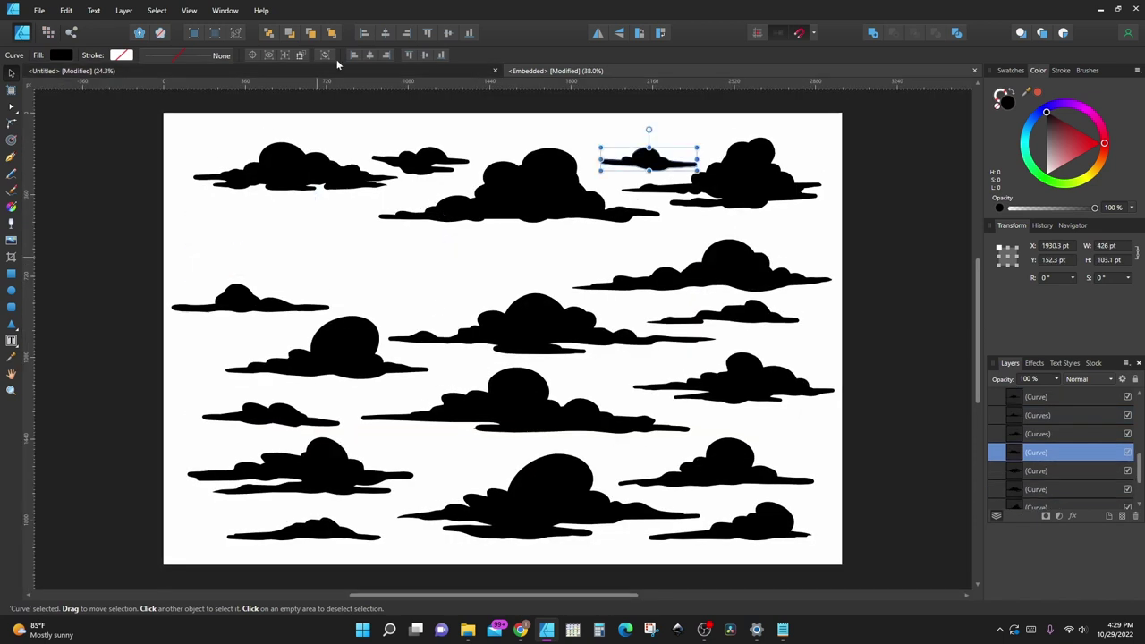
click(339, 71)
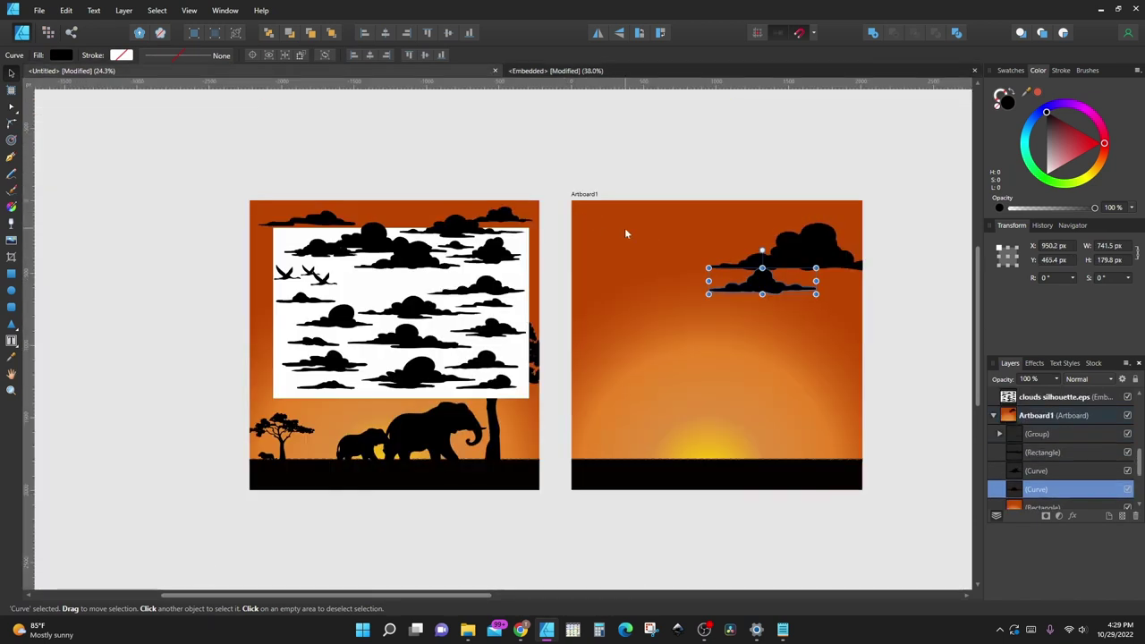
key(ctrl+v)
drag(650, 291, 650, 250)
click(473, 288)
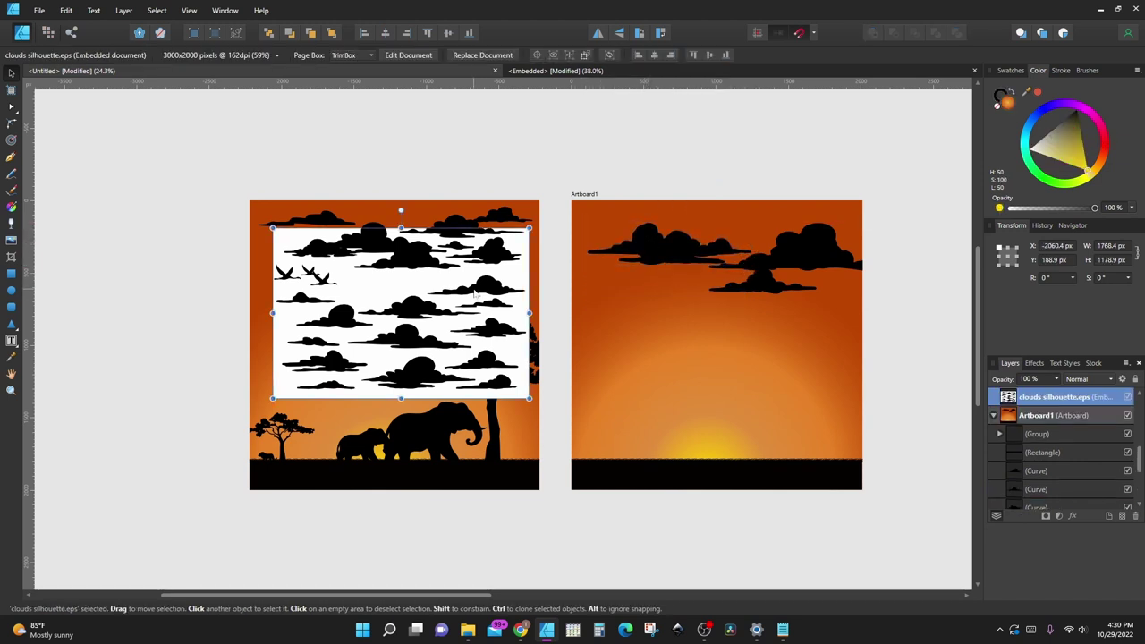
key(Delete)
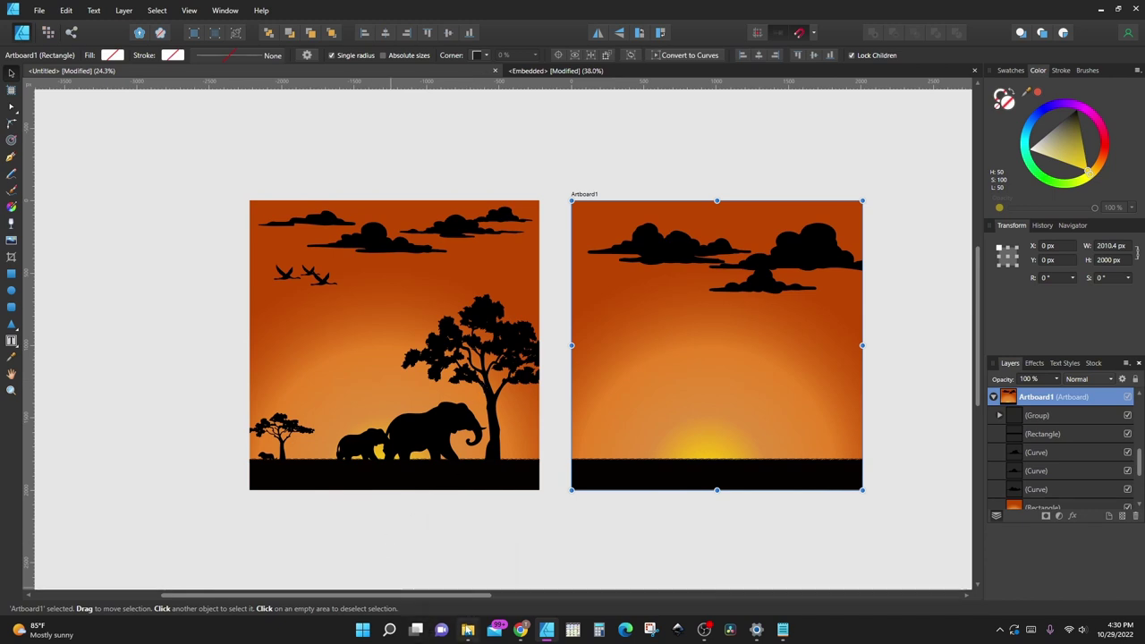
Step: Place the animal silhouette file from the affinity folder into the sunset document
click(466, 630)
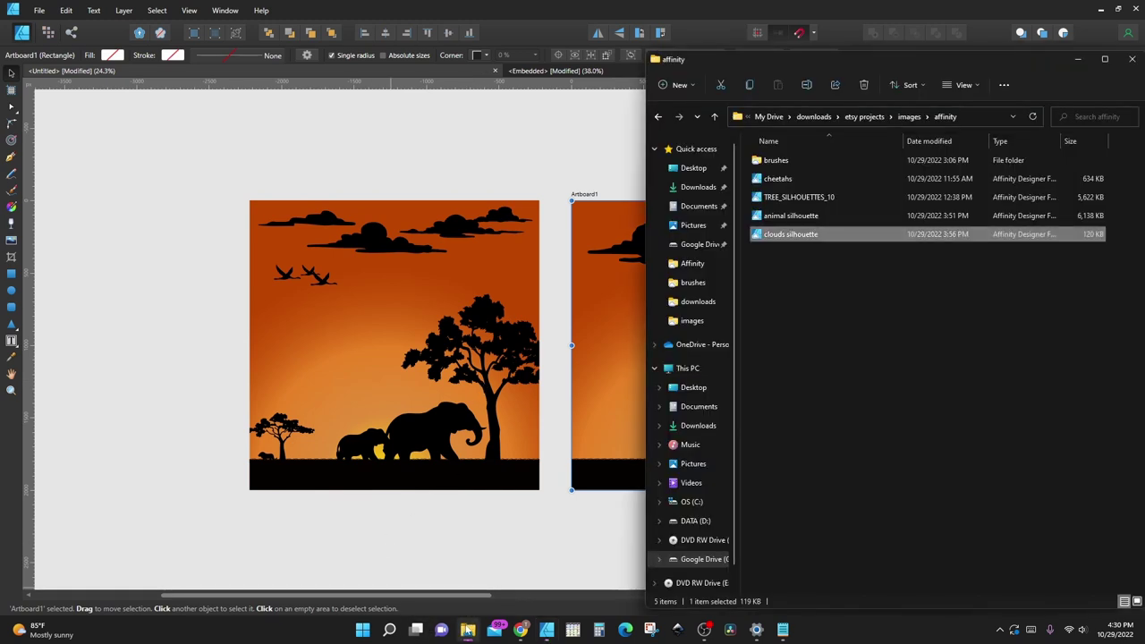
click(809, 216)
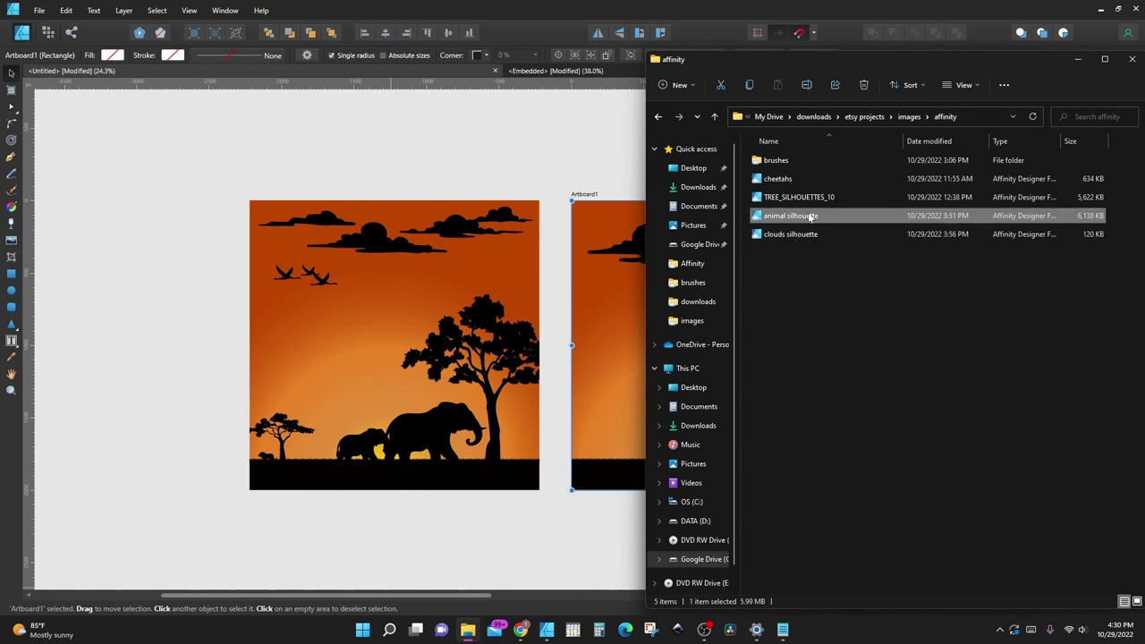
click(464, 331)
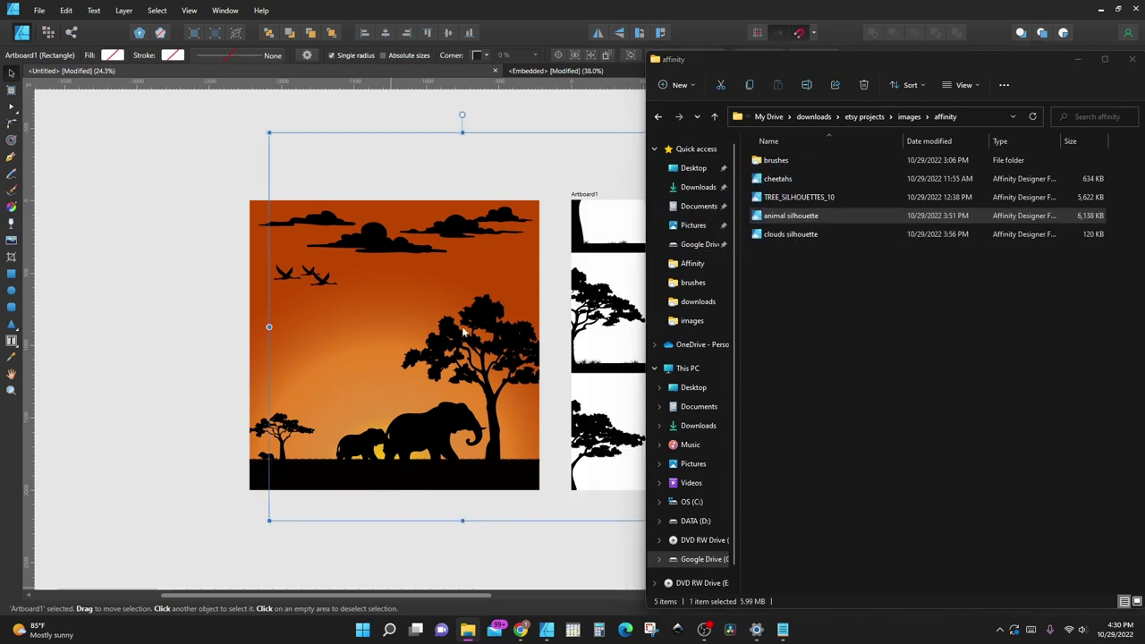
click(464, 331)
Step: Shrink the animal silhouette sheet to about 1204 × 1210 px and position it over the finished artwork
drag(567, 315, 604, 339)
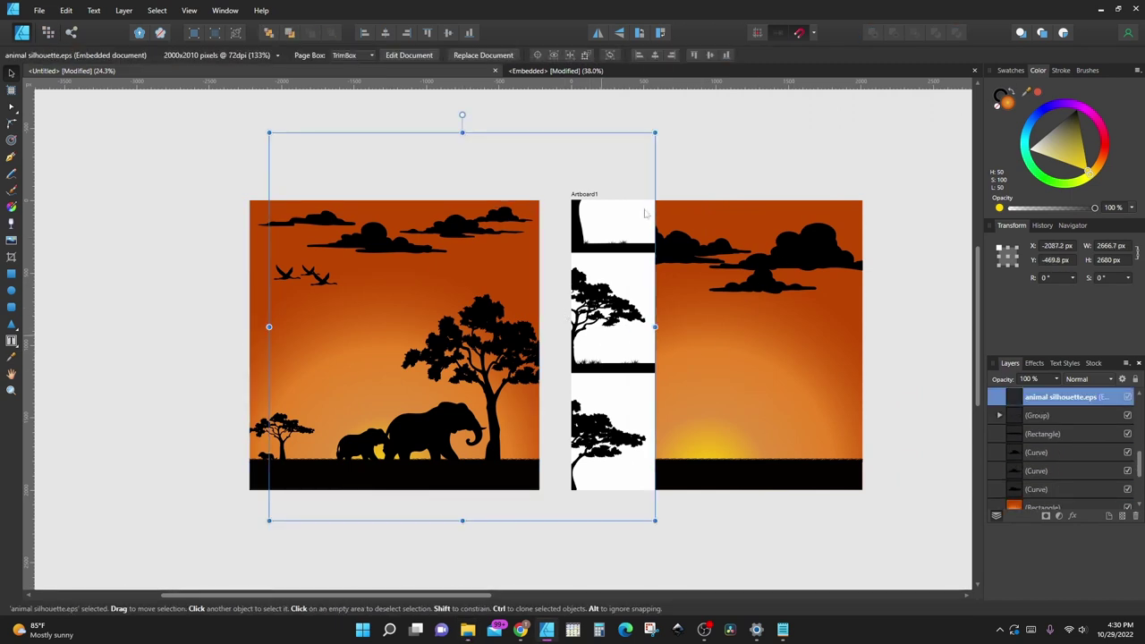
drag(656, 132, 394, 294)
drag(343, 405, 398, 308)
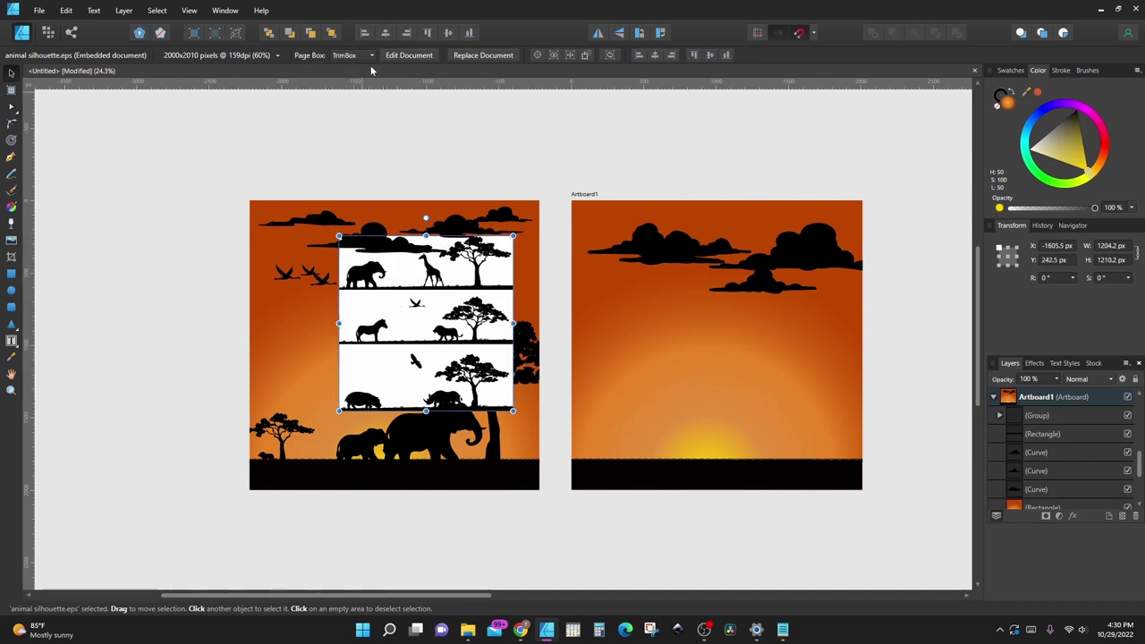
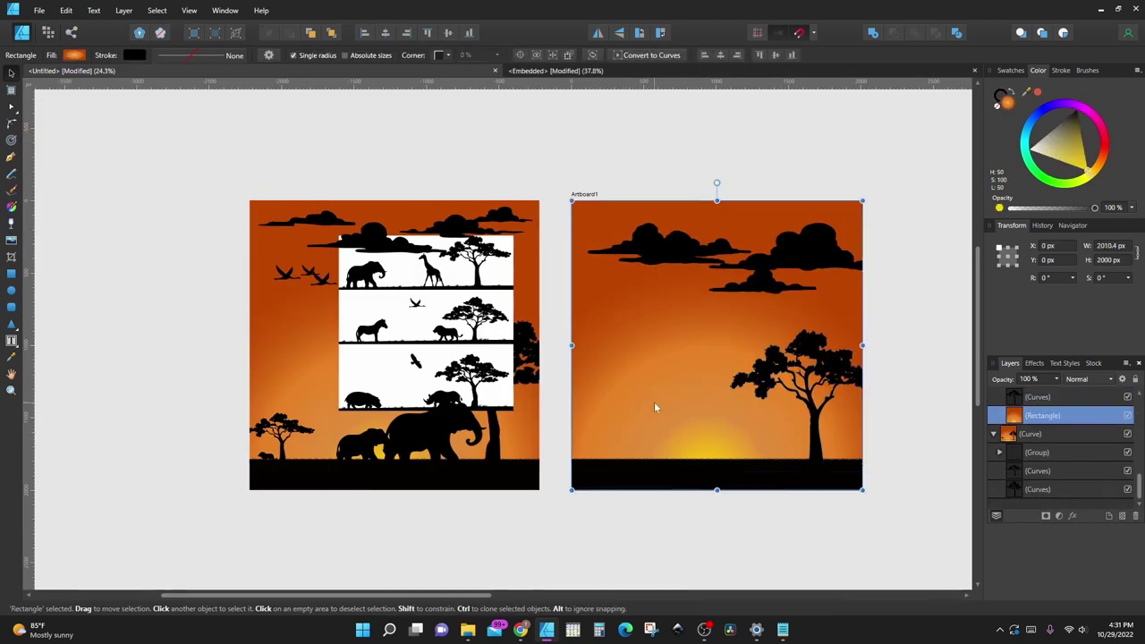
Step: Paste the giraffe onto Artboard1, shrink it to about 406 × 545 px and stand it on the ground just left of the large tree
key(ctrl+v)
drag(734, 295, 708, 410)
drag(670, 373, 707, 426)
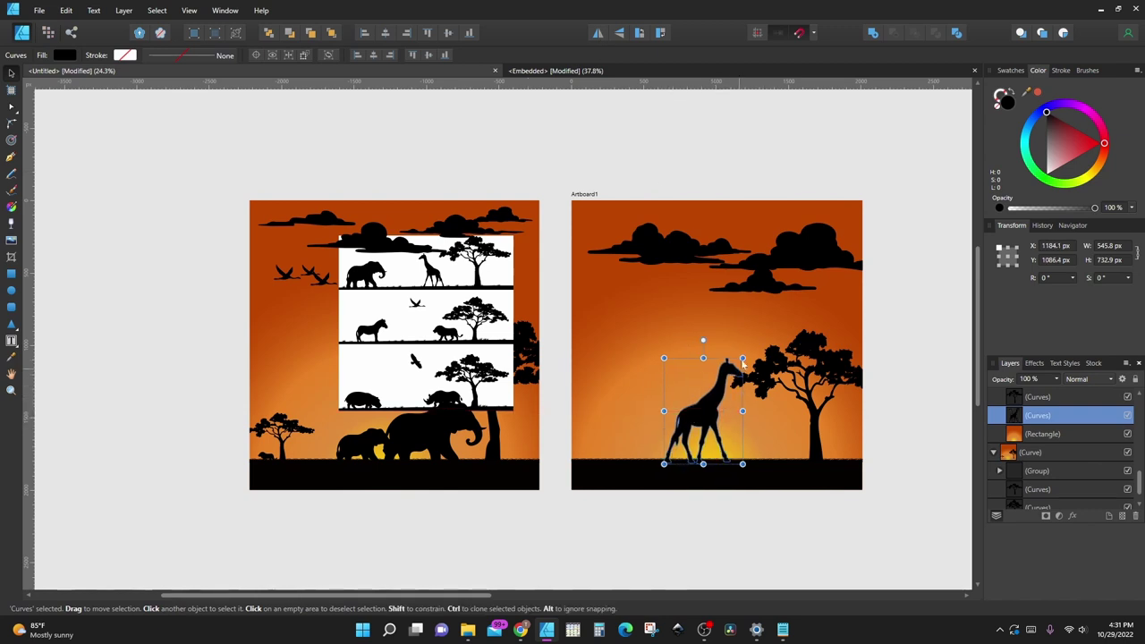
drag(742, 361, 760, 386)
Step: Duplicate the giraffe, shrink the copy to about 233 × 312 px and place it on the ground behind the original
drag(732, 429, 736, 435)
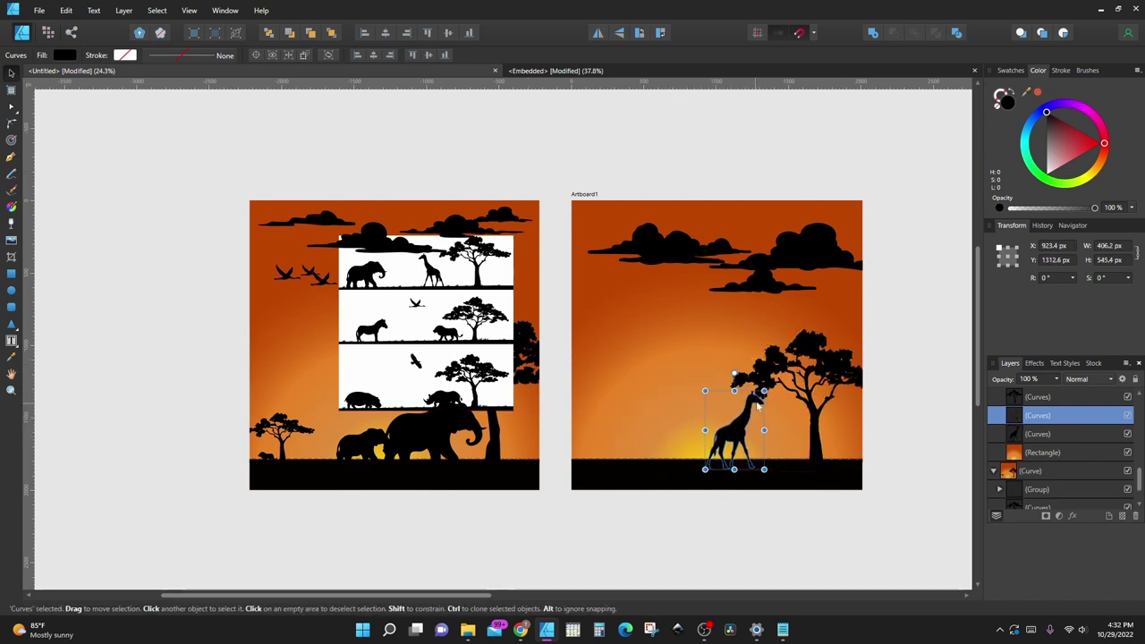
drag(764, 391, 739, 424)
drag(712, 454, 691, 460)
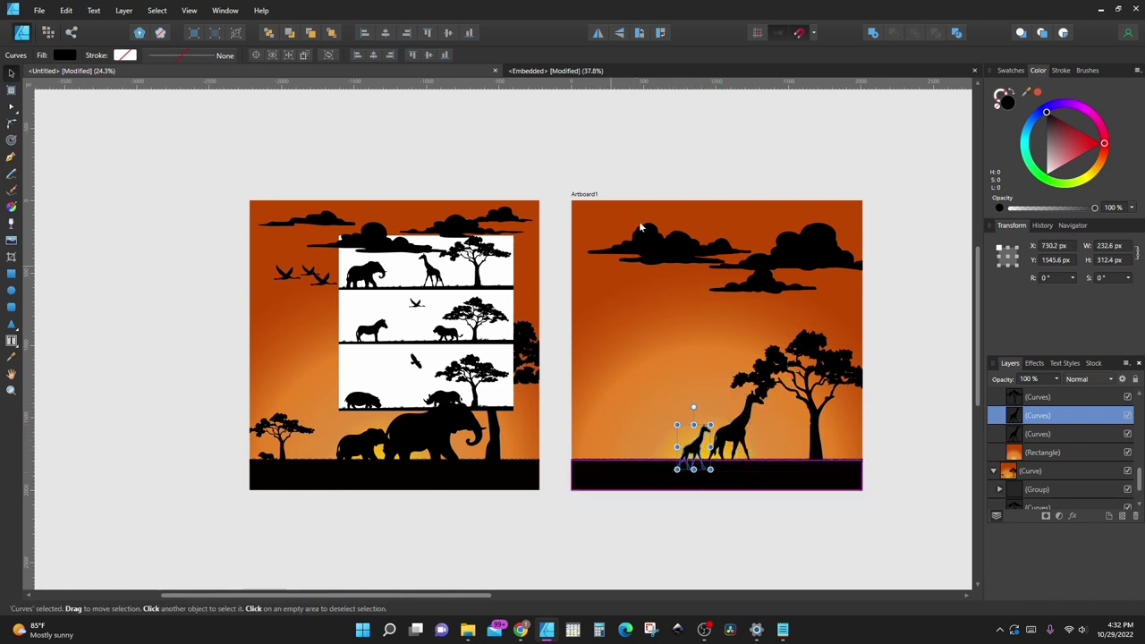
Step: Cut the tree in the middle row of the embedded animal silhouette document
click(668, 75)
click(643, 288)
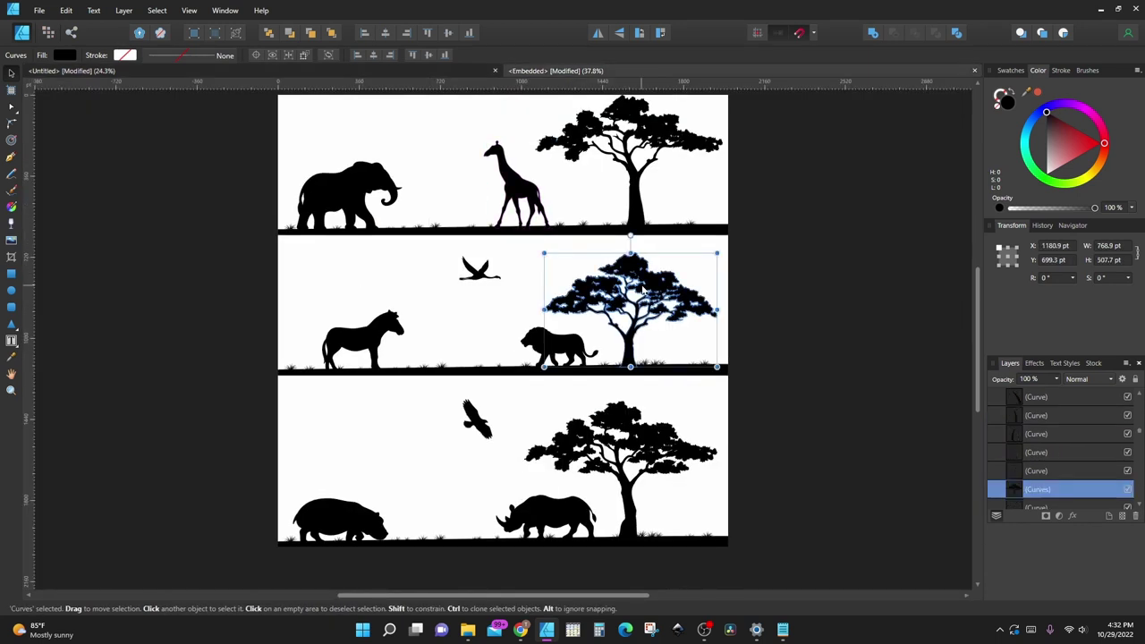
key(Delete)
Step: Paste the tree onto Artboard1, shrink it to about 445 × 294 px and stand it on the ground left of the giraffes
click(447, 71)
click(635, 346)
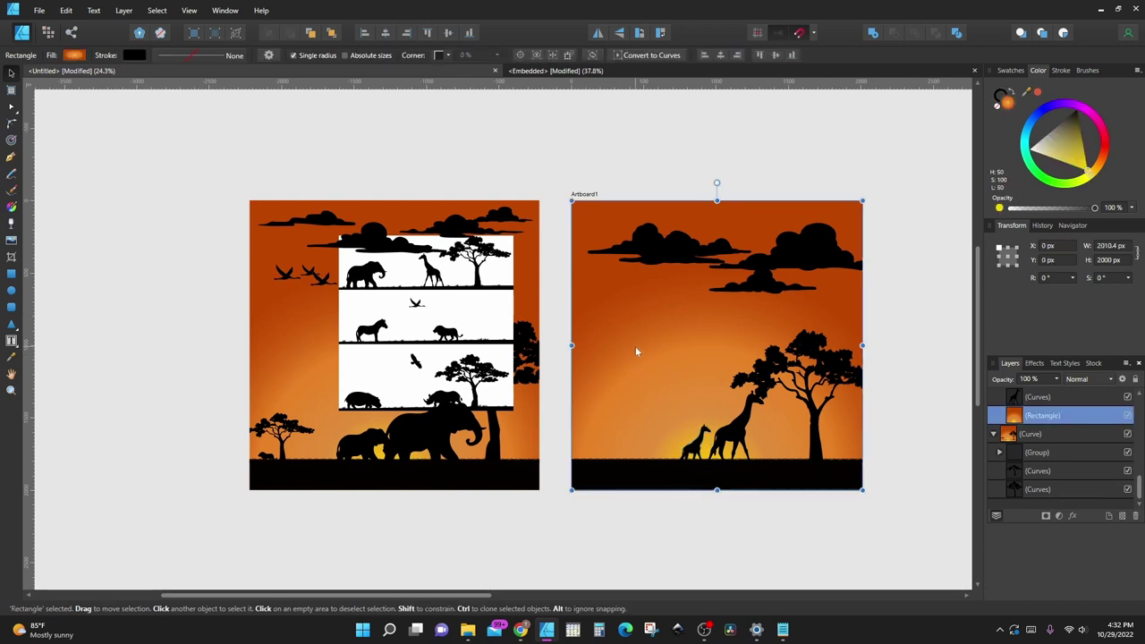
key(ctrl+v)
drag(788, 323, 628, 414)
drag(694, 391, 635, 431)
scroll(654, 397, up, 5)
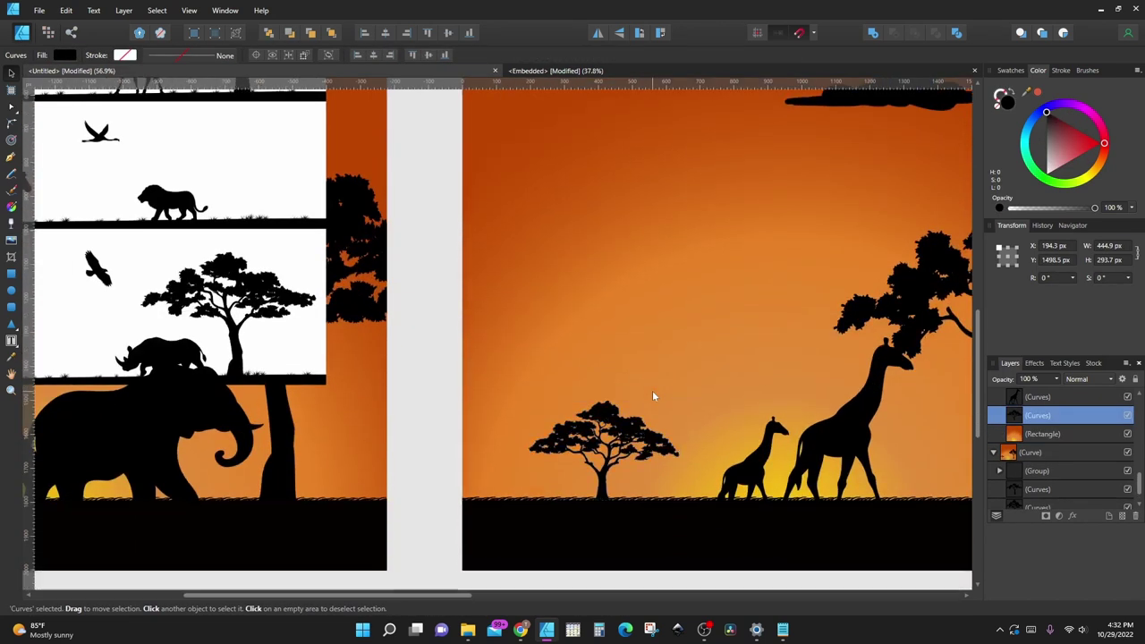
scroll(654, 396, down, 4)
Step: Copy the rhino from the bottom row of the embedded animal silhouette document
key(ctrl+Tab)
click(533, 517)
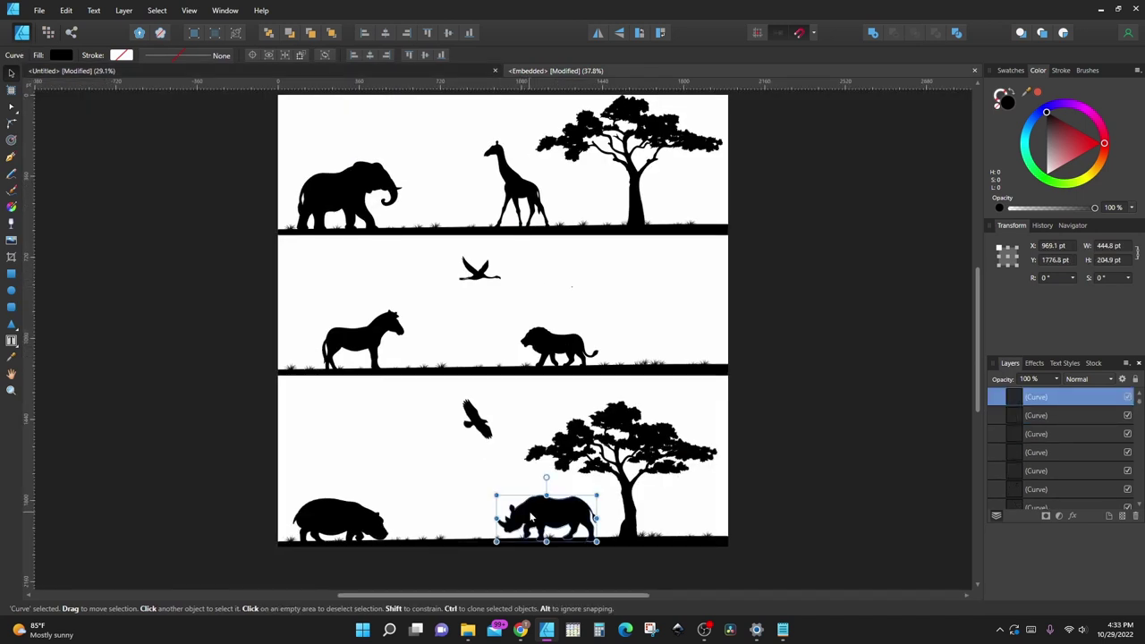
key(ctrl+c)
Step: Paste the rhino onto Artboard1, shrink it to about 120 × 55 px and place it on the ground just right of the small tree
key(ctrl+Tab)
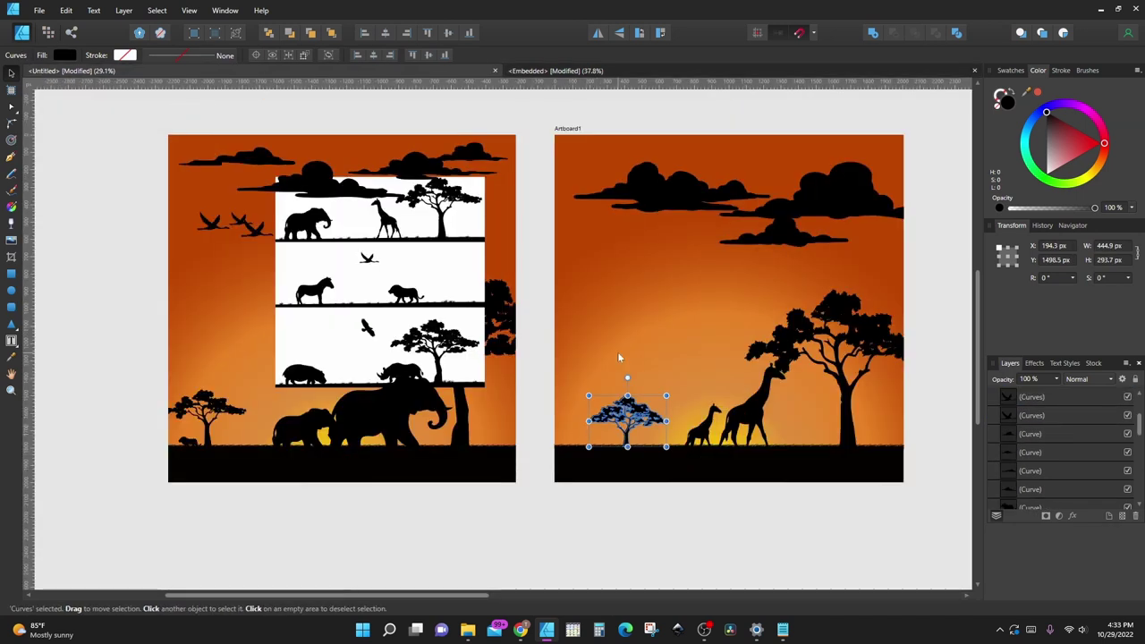
click(621, 350)
key(ctrl+v)
drag(703, 430, 623, 391)
scroll(623, 391, up, 5)
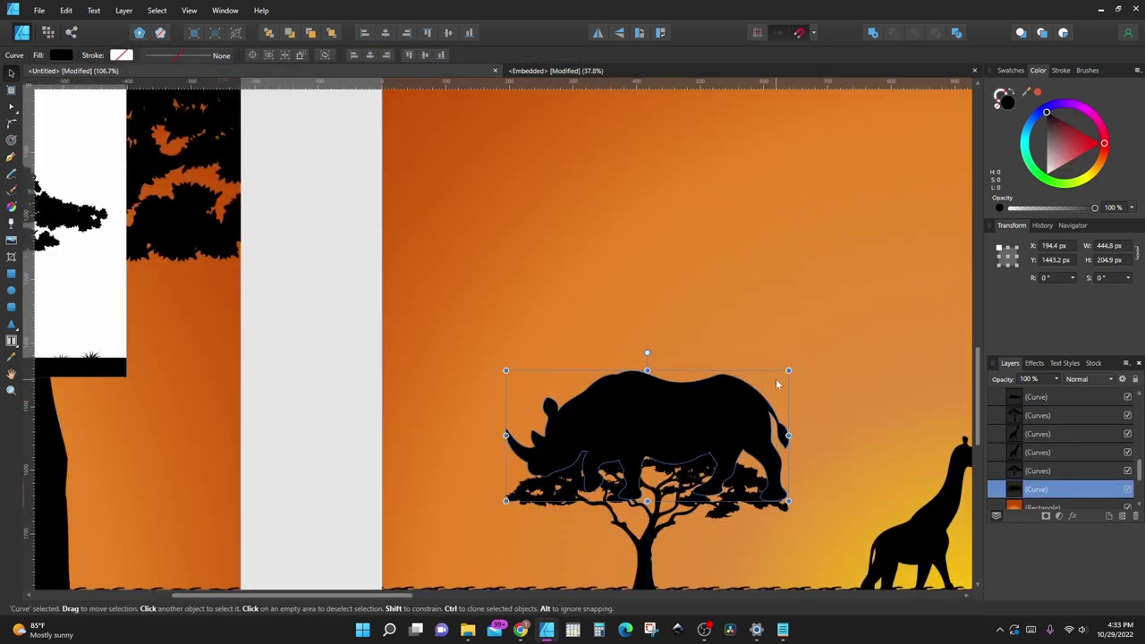
drag(787, 374, 672, 426)
drag(643, 443, 711, 546)
scroll(719, 375, down, 3)
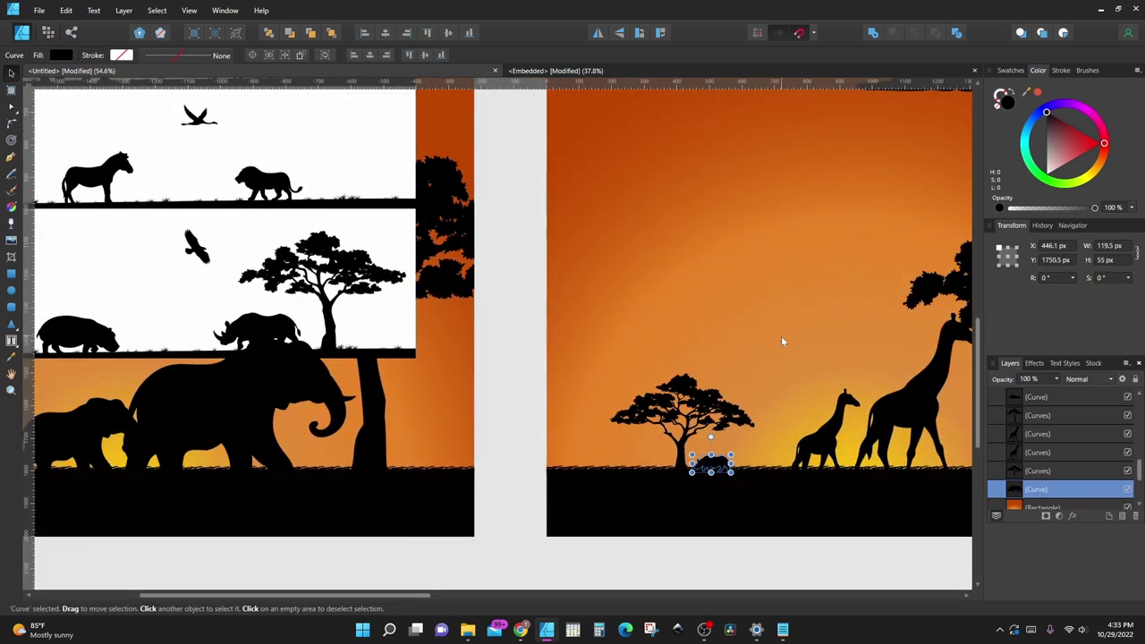
drag(785, 340, 728, 361)
scroll(728, 361, down, 2)
Step: Cut the bird of prey above the bottom row of the embedded animal silhouette document
click(657, 447)
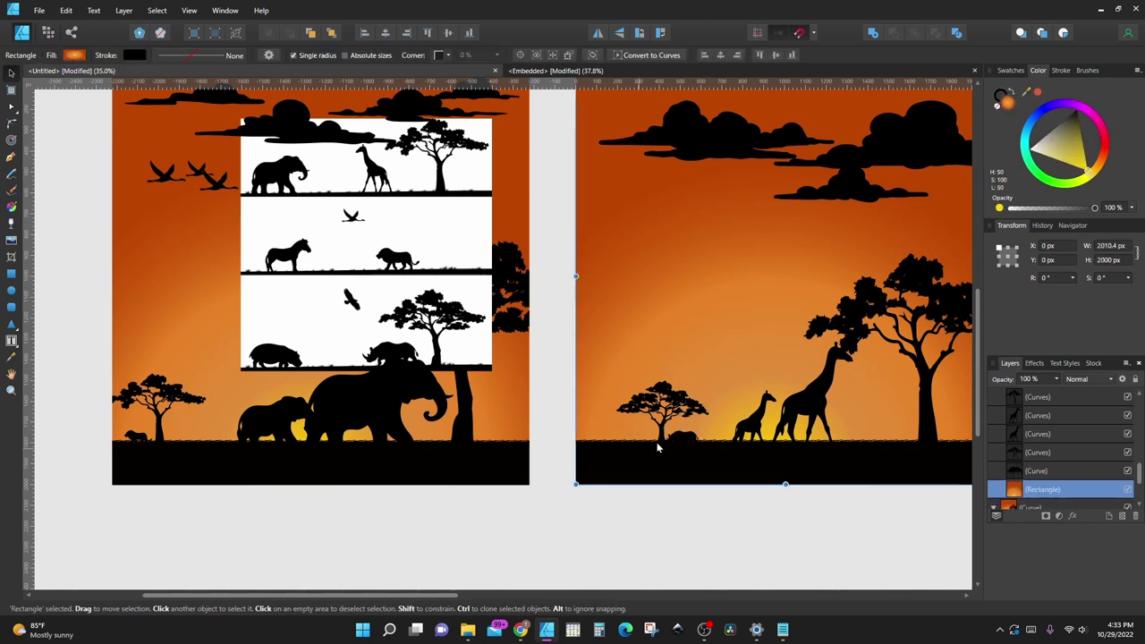
scroll(738, 238, down, 1)
scroll(738, 238, up, 3)
scroll(658, 223, down, 1)
key(ctrl+Tab)
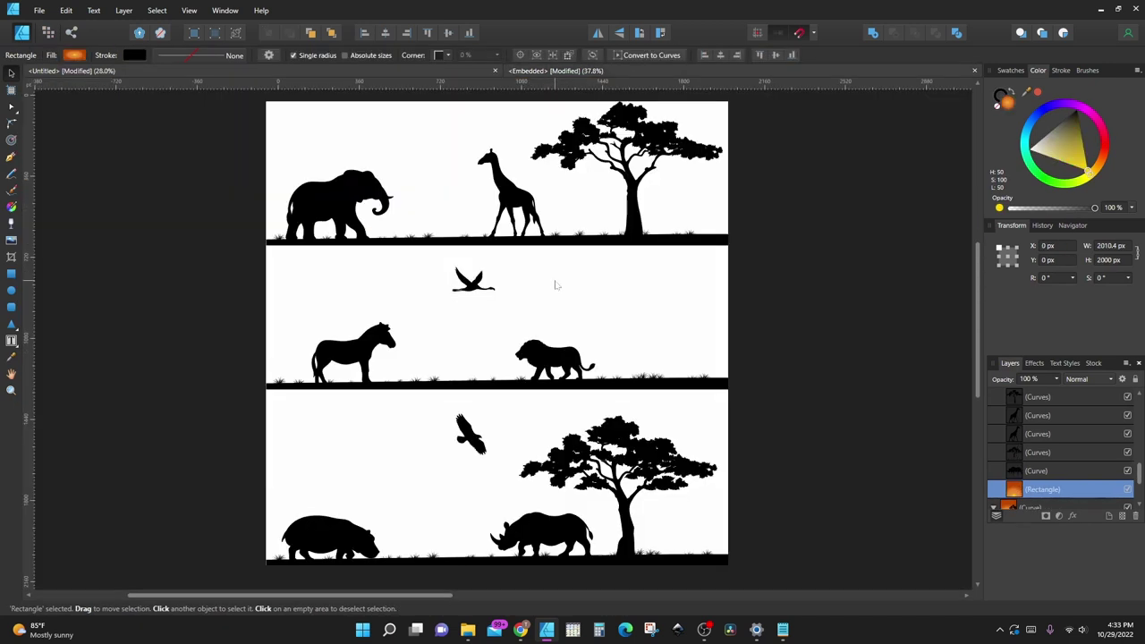
click(471, 418)
key(ctrl+x)
Step: Paste the bird of prey onto Artboard1 and position it in the sky below the left cloud
click(284, 70)
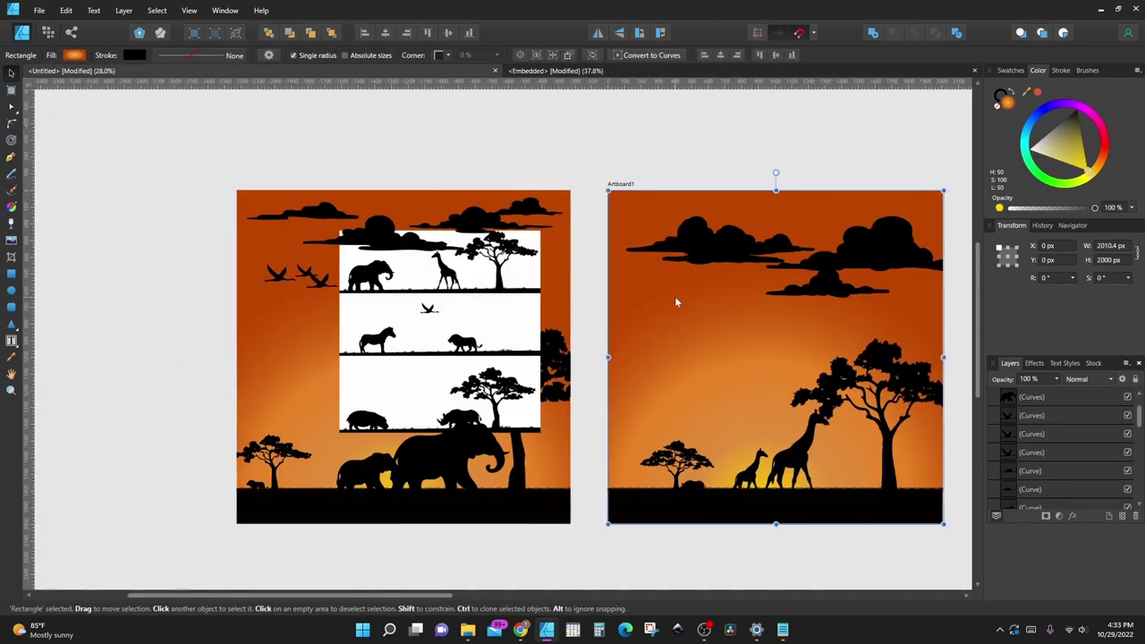
key(ctrl+v)
drag(756, 430, 703, 316)
click(676, 300)
click(671, 298)
drag(711, 270, 675, 312)
Step: Add a second bird of prey of about 80 × 108 px, rotate it and place it below the larger bird on Artboard1
click(766, 279)
key(ctrl+z)
click(731, 304)
click(636, 373)
click(678, 341)
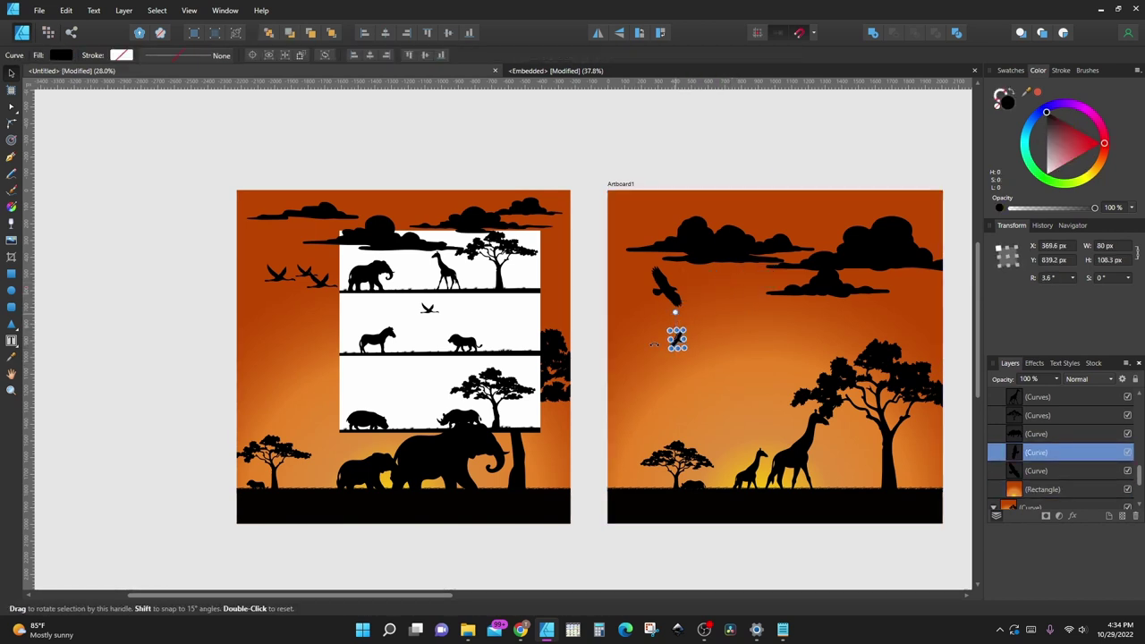
click(628, 396)
scroll(627, 353, down, 2)
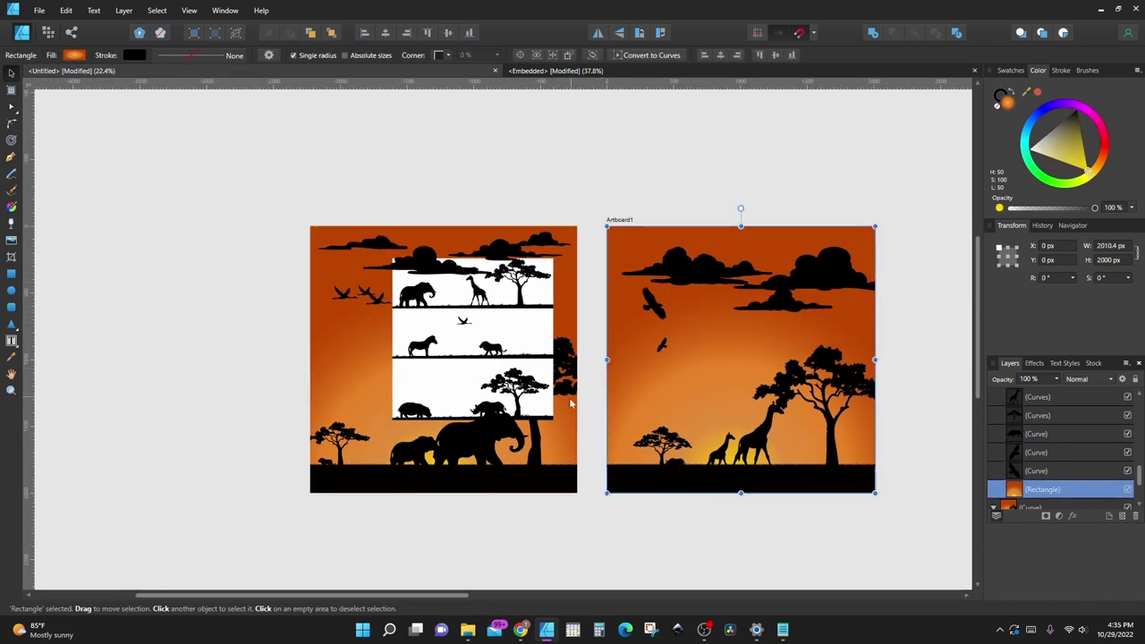